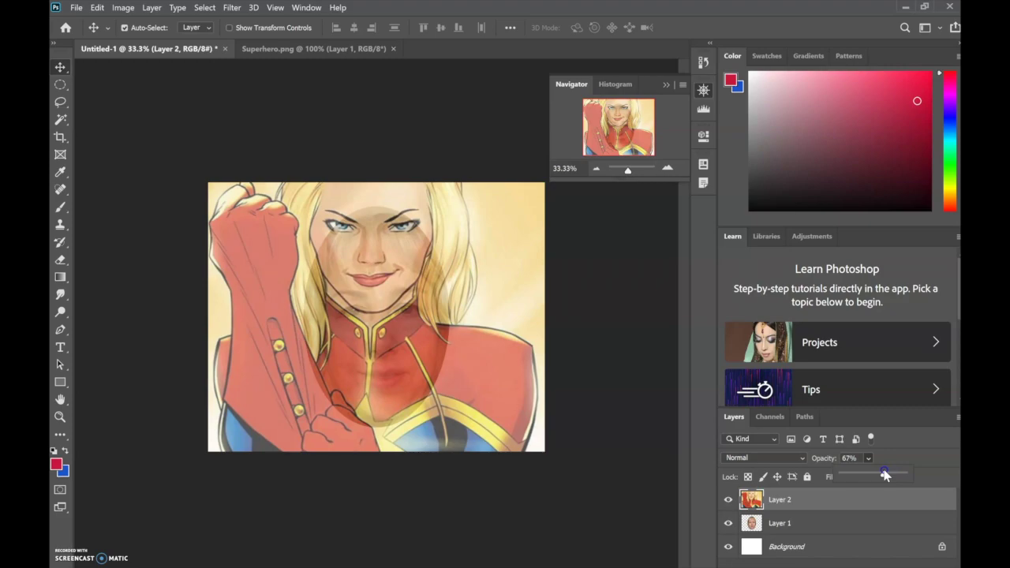
pyautogui.moveTo(884, 474); pyautogui.dragTo(881, 474)
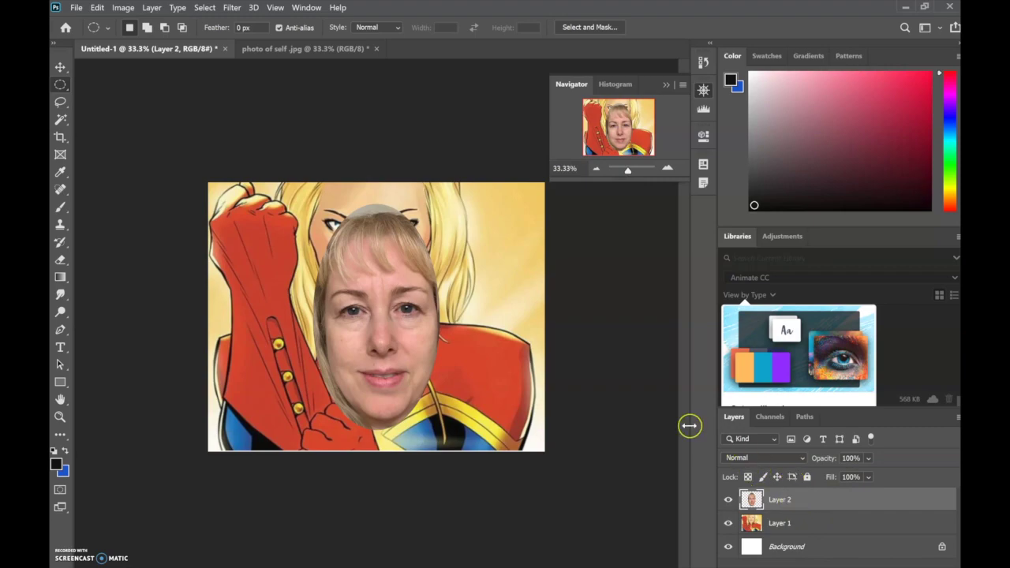
# Step: Move the cut-out face on Layer 2 upward so it covers the superhero's face
pyautogui.click(60, 67)
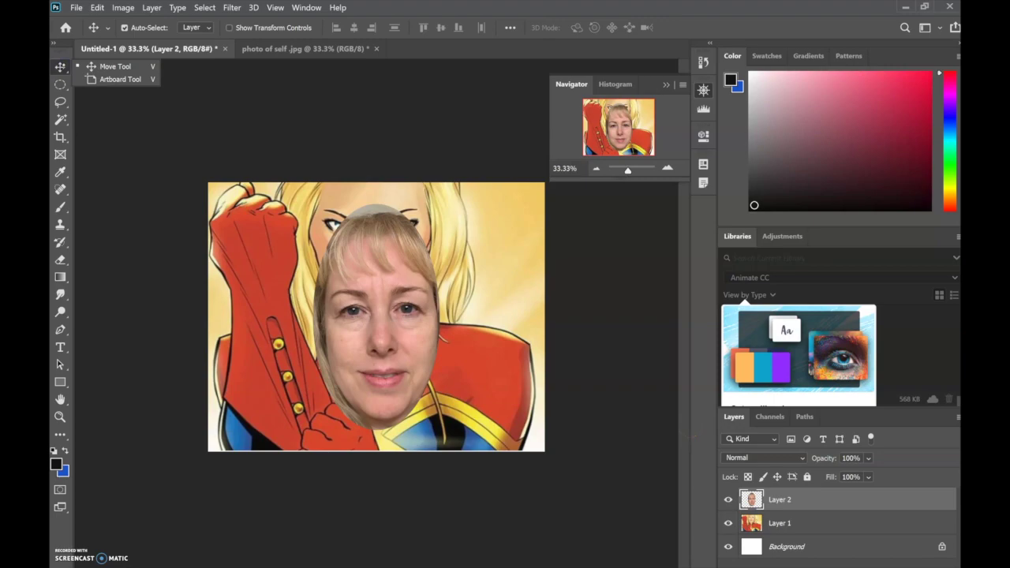
pyautogui.click(371, 322)
pyautogui.moveTo(364, 325); pyautogui.dragTo(373, 282)
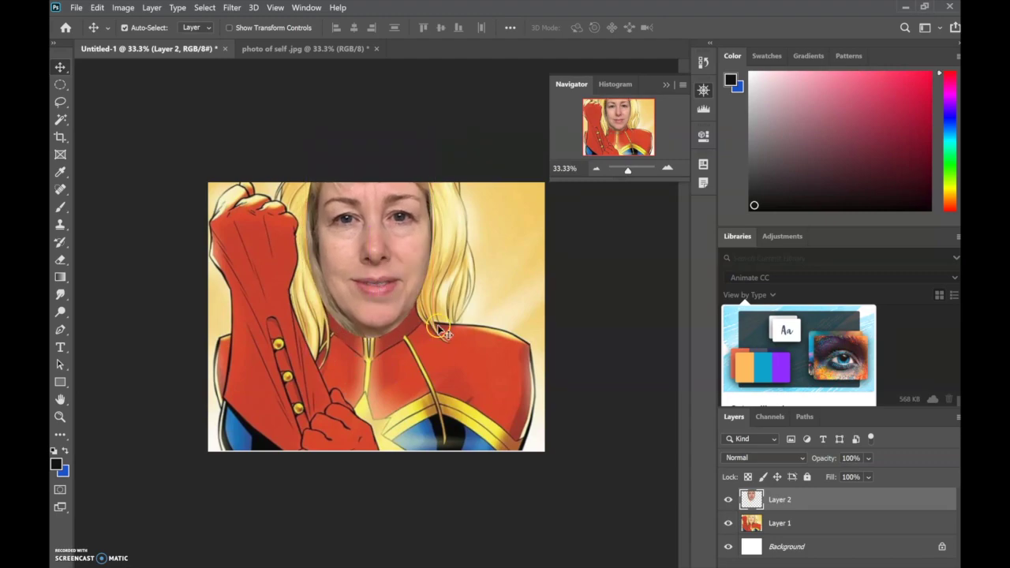
# Step: Lower Layer 2's opacity to 74% and nudge the face into closer alignment with the superhero's features
pyautogui.click(869, 458)
pyautogui.moveTo(904, 473); pyautogui.dragTo(883, 475)
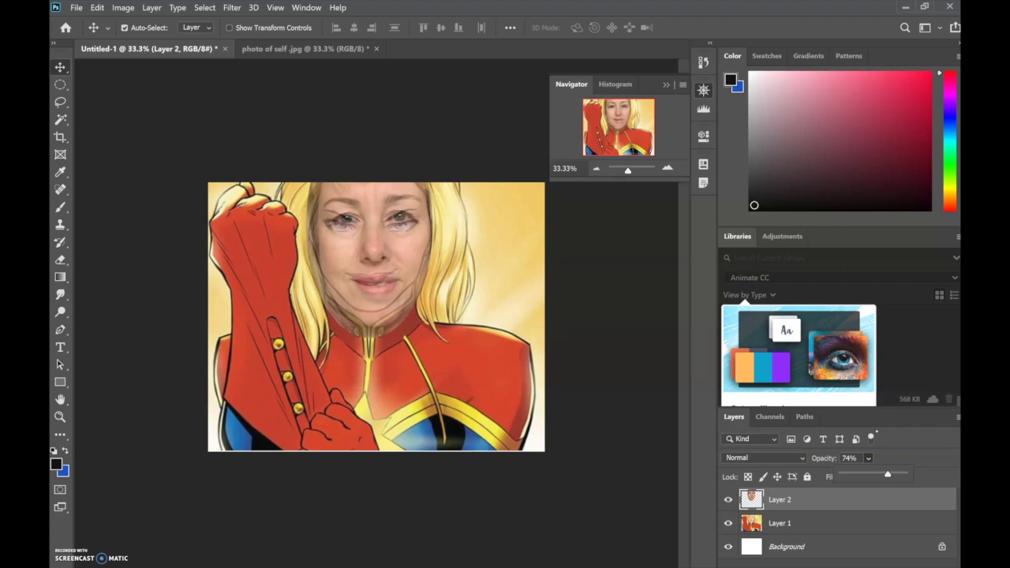
pyautogui.moveTo(368, 268); pyautogui.dragTo(361, 277)
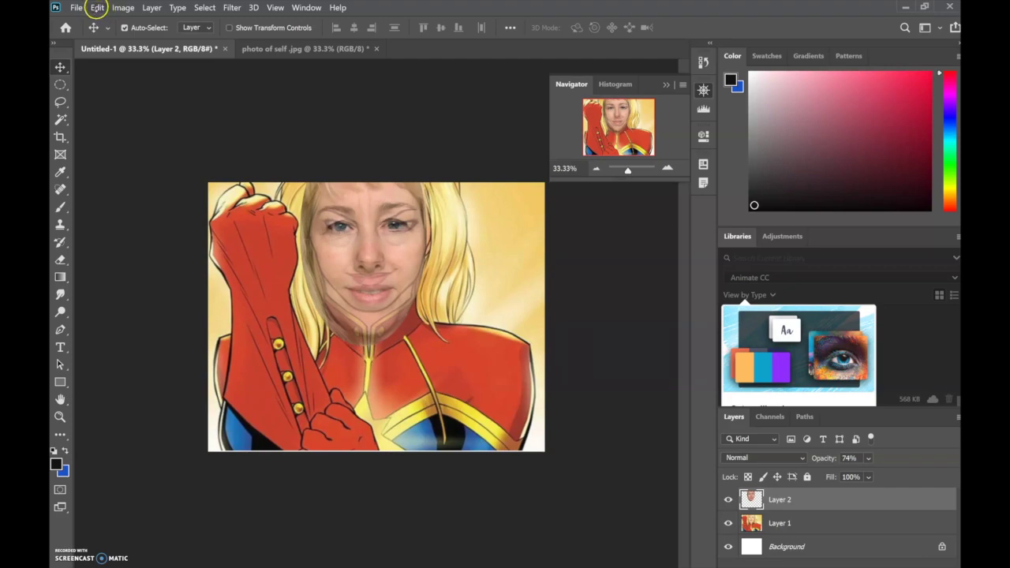
# Step: Rotate the face on Layer 2 by about 1.25° with Free Transform and apply it
pyautogui.click(97, 7)
pyautogui.click(125, 282)
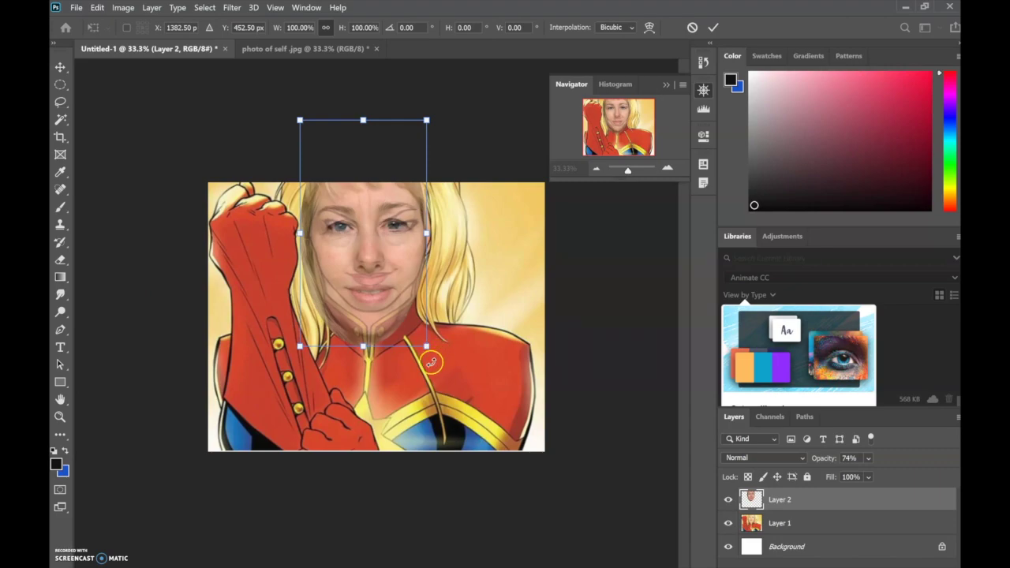
pyautogui.moveTo(431, 362); pyautogui.dragTo(419, 344)
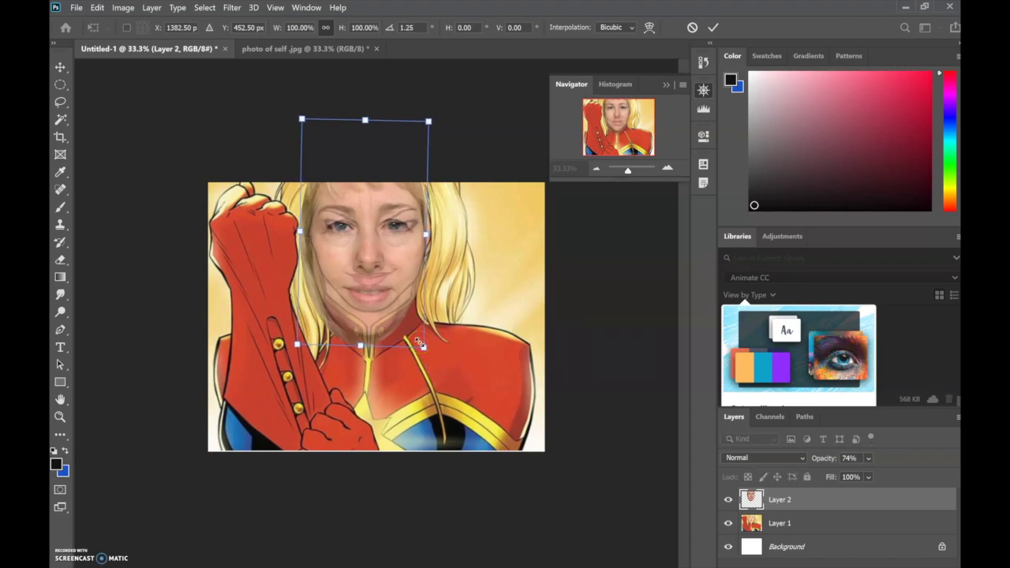
pyautogui.press('Return')
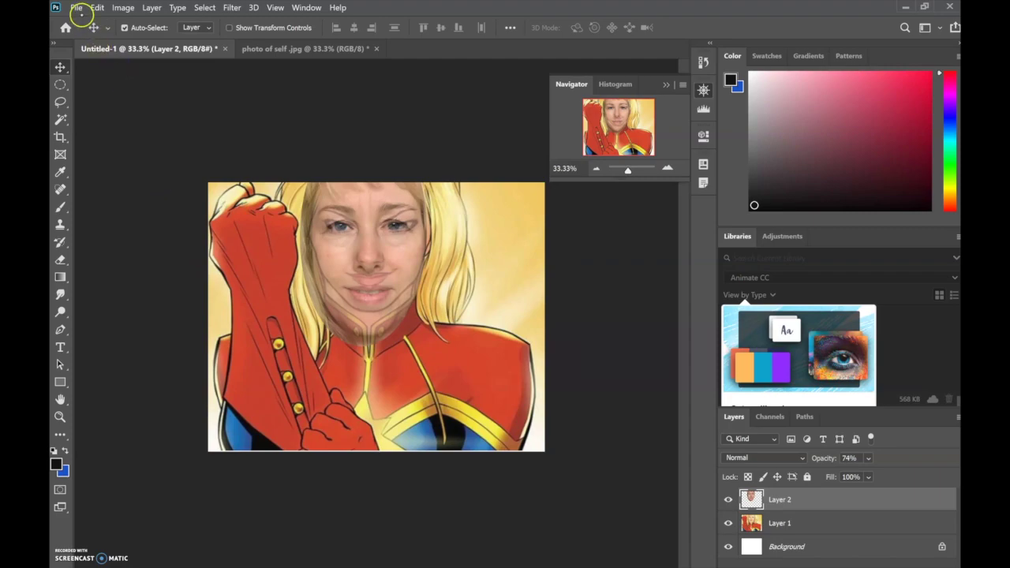
# Step: Save the document on the computer in the Saved Pictures folder as the Photoshop file VA Pic 1
pyautogui.click(77, 7)
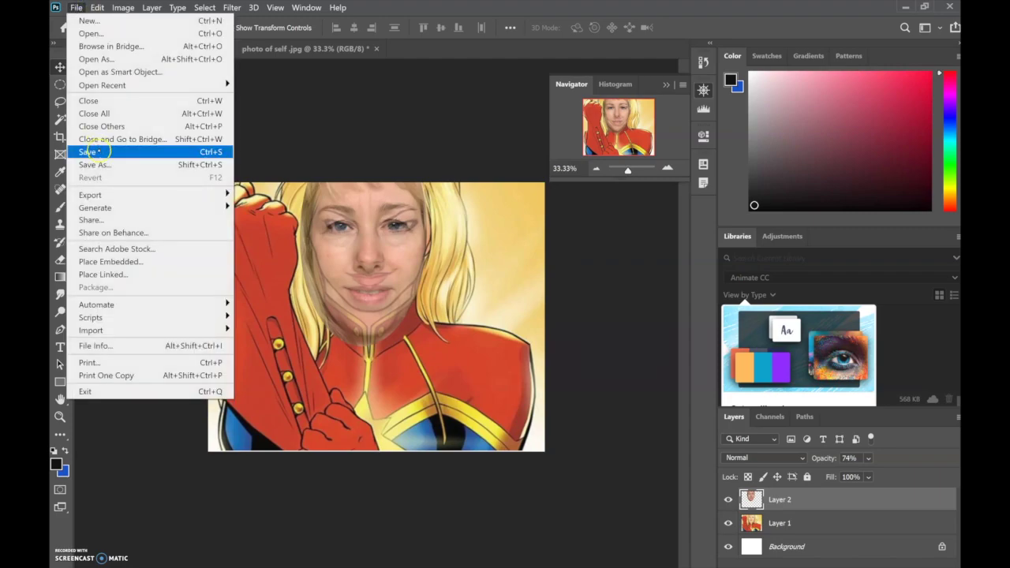
pyautogui.click(94, 163)
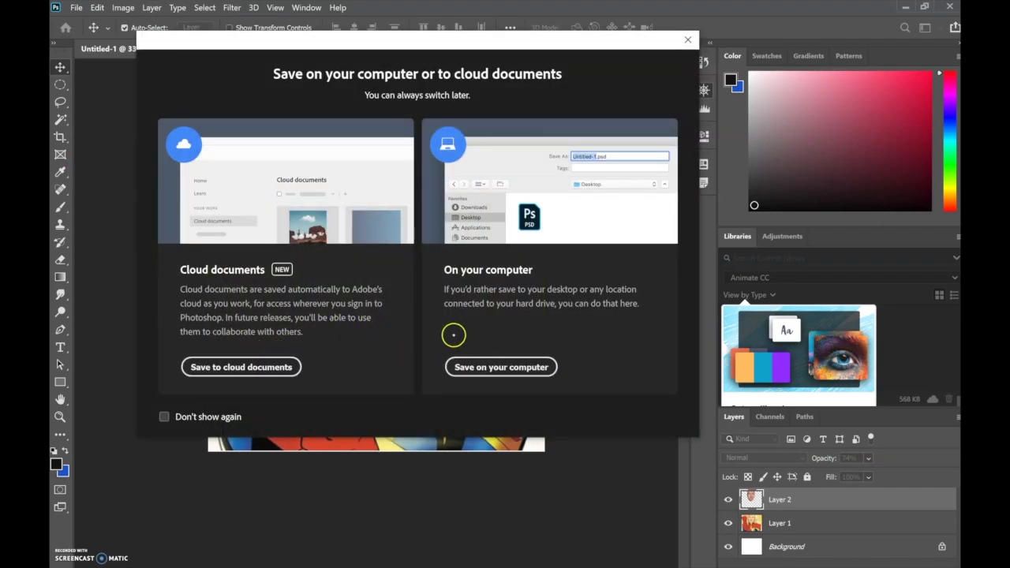
pyautogui.click(490, 367)
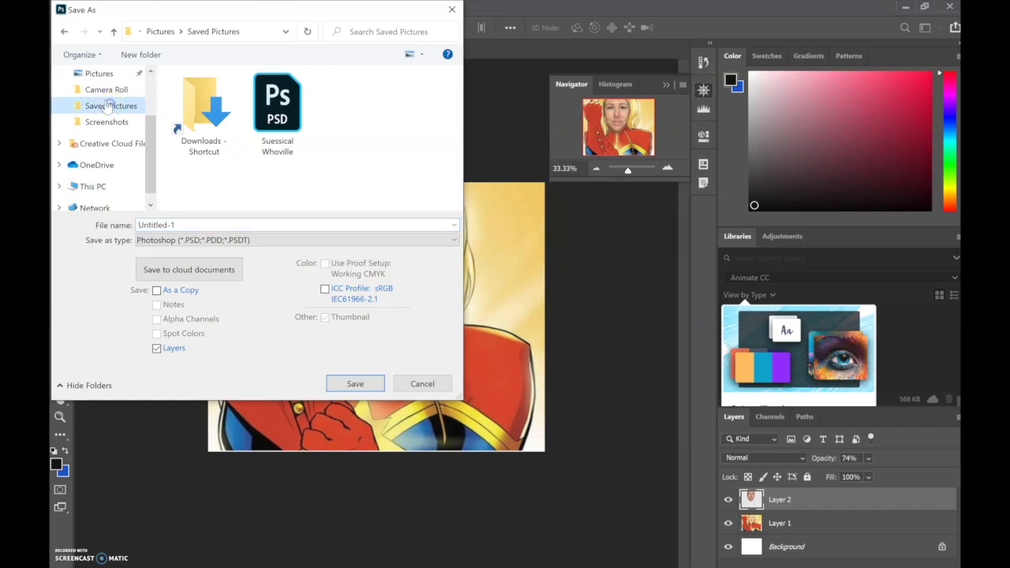
pyautogui.click(187, 225)
pyautogui.doubleClick(182, 224)
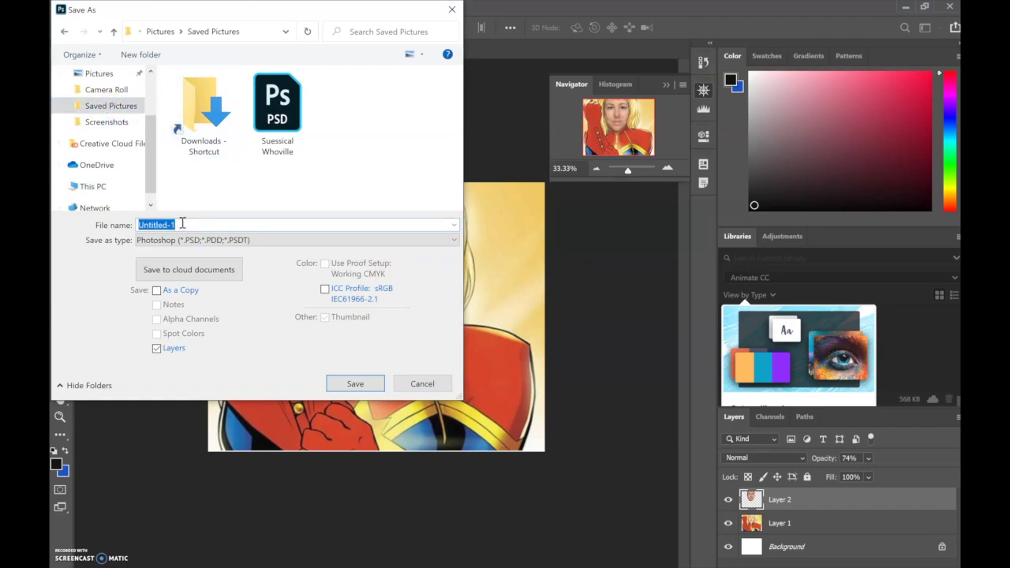
pyautogui.write('V')
pyautogui.click(348, 378)
pyautogui.click(656, 162)
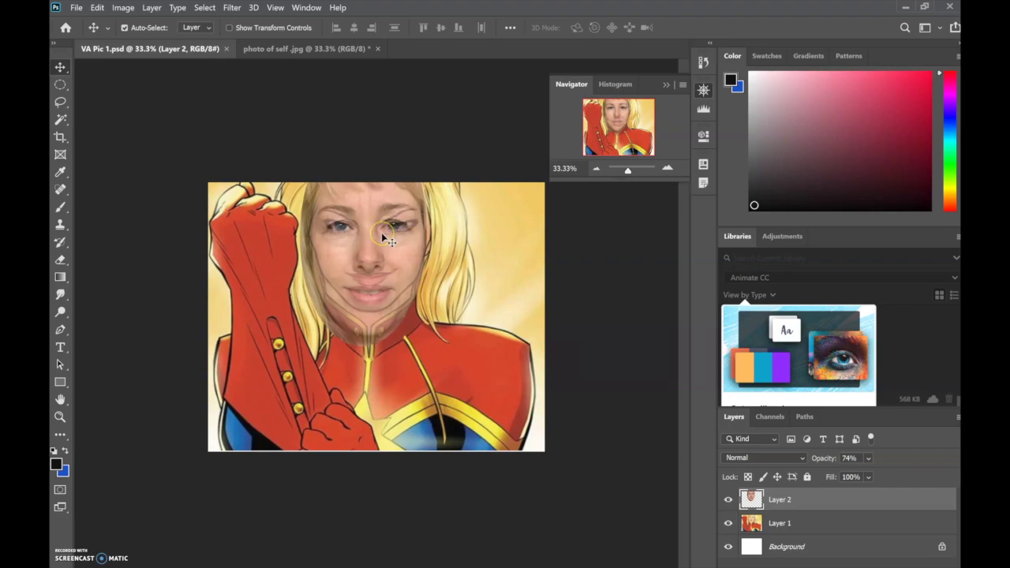
# Step: Hide the superhero image on Layer 1 and add a new empty layer above the face layer
pyautogui.click(724, 525)
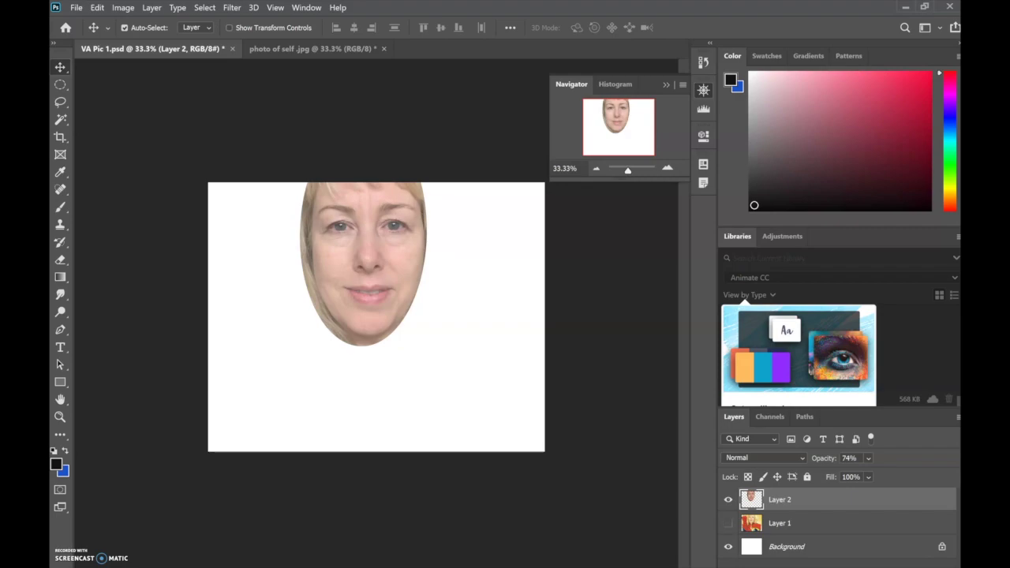
pyautogui.click(929, 566)
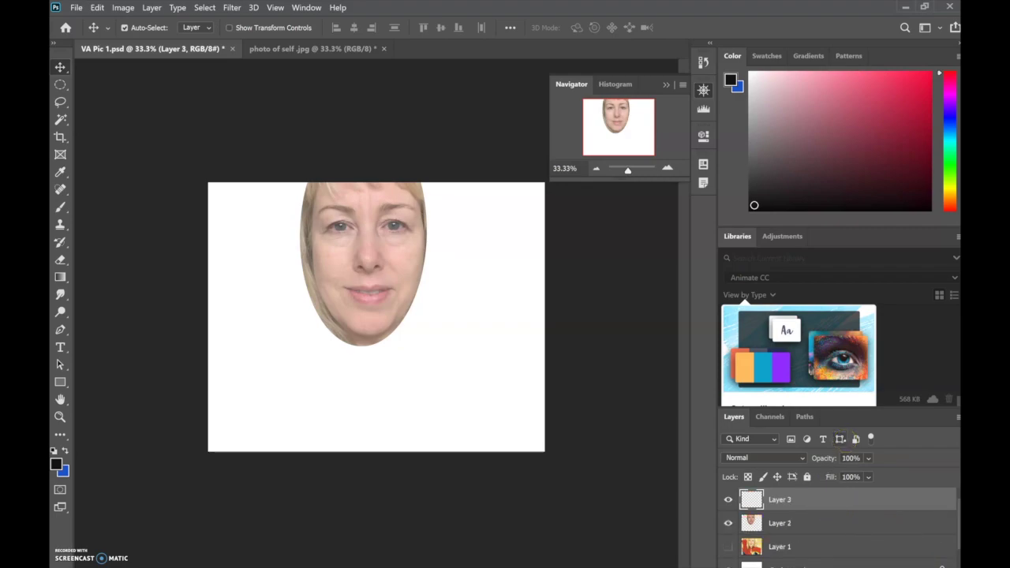
pyautogui.click(791, 497)
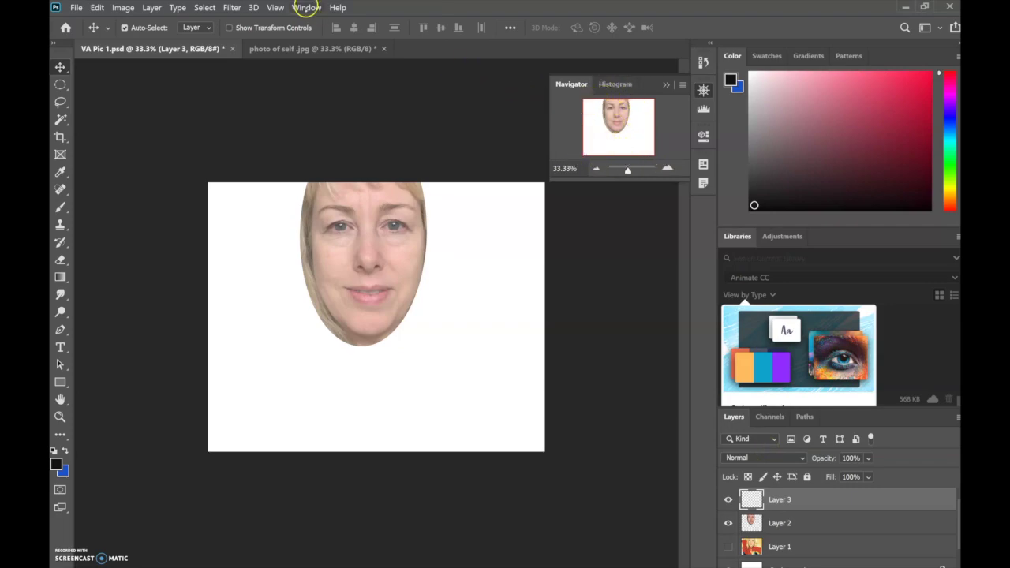
pyautogui.click(307, 8)
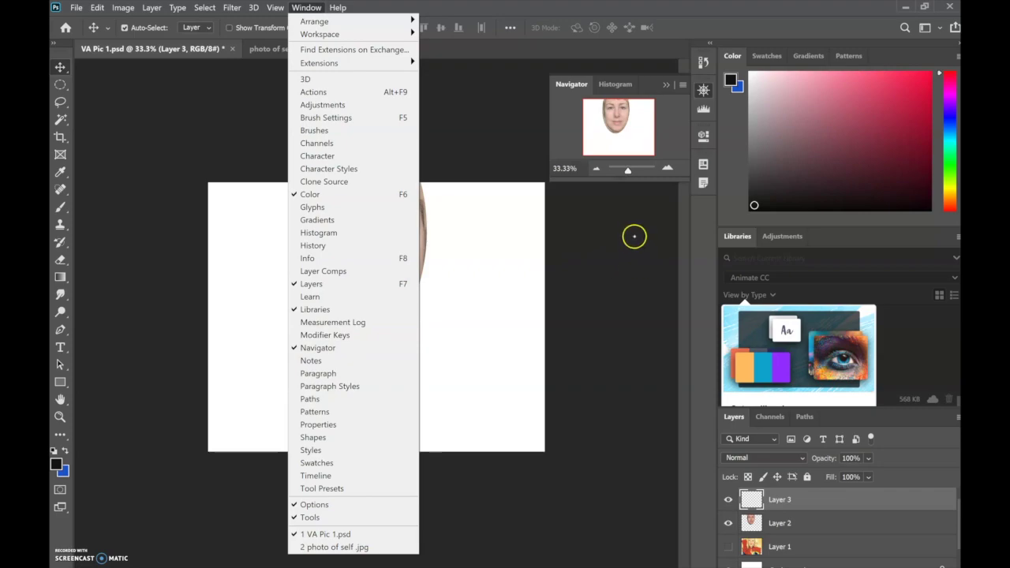
pyautogui.click(635, 229)
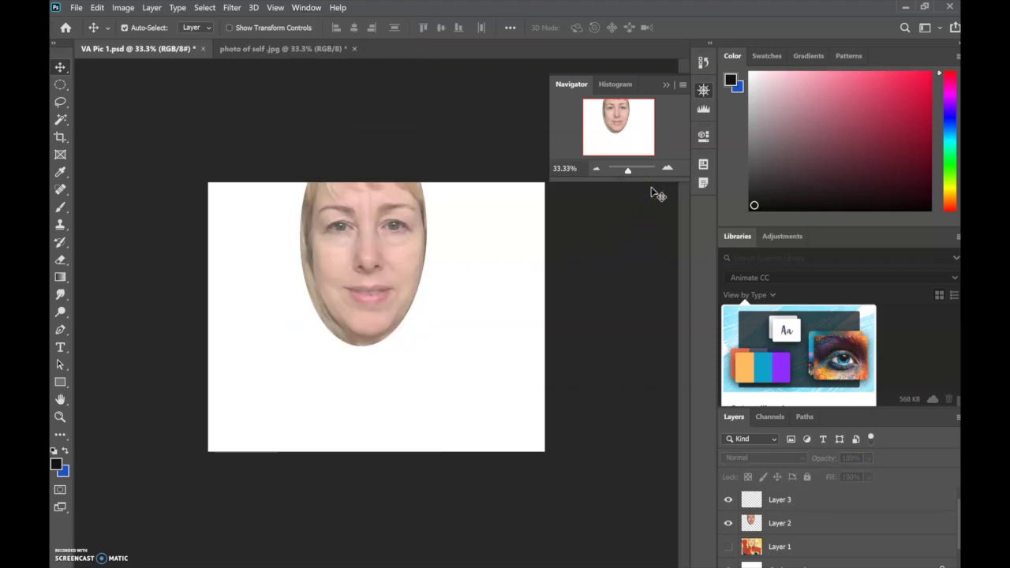
# Step: Make the empty Layer 3 active and choose the Brush tool for tracing over the eyes
pyautogui.click(629, 170)
pyautogui.moveTo(628, 171); pyautogui.dragTo(636, 170)
pyautogui.click(630, 129)
pyautogui.moveTo(630, 129); pyautogui.dragTo(622, 104)
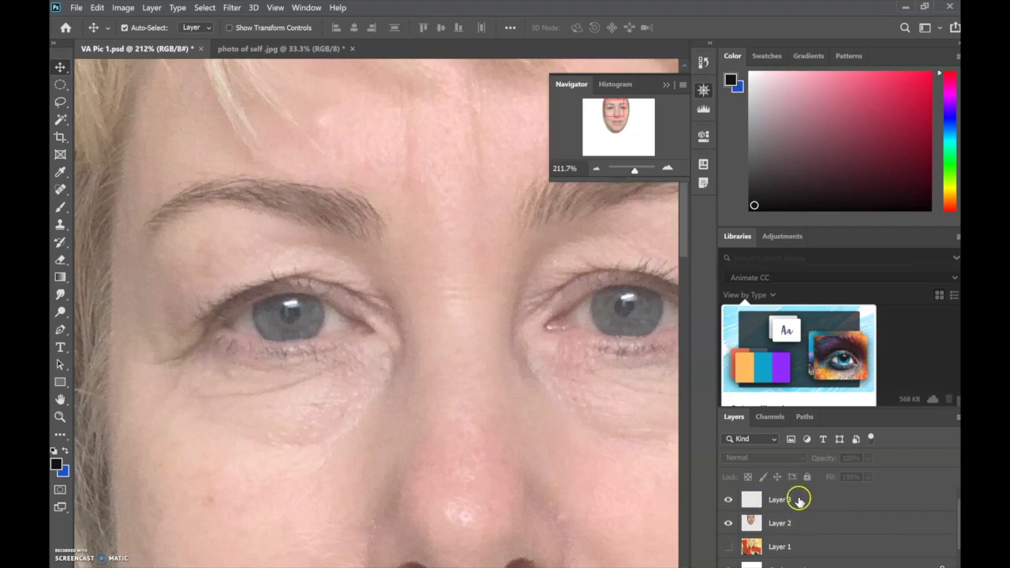
pyautogui.click(813, 502)
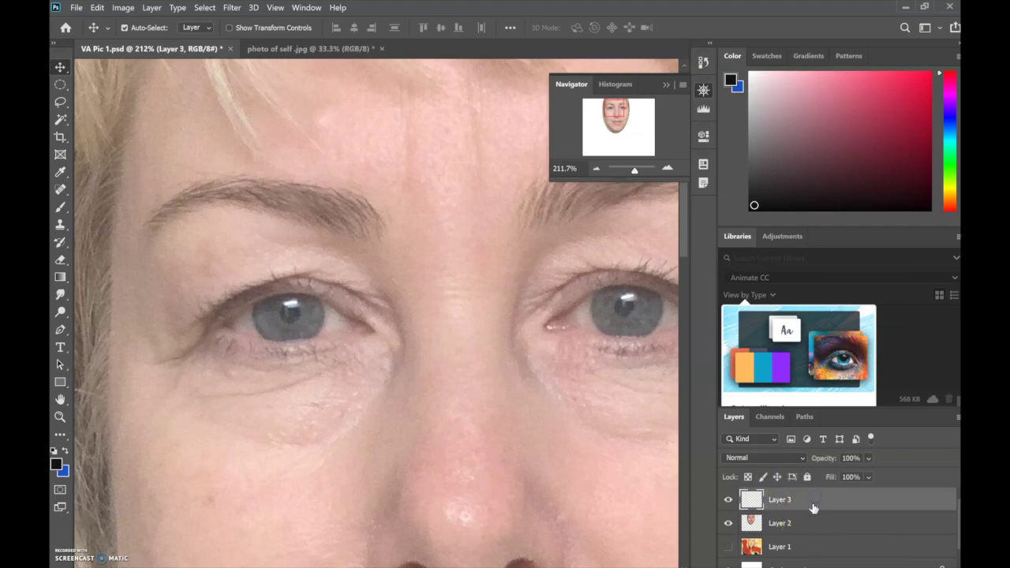
pyautogui.click(809, 492)
pyautogui.click(61, 206)
pyautogui.click(104, 207)
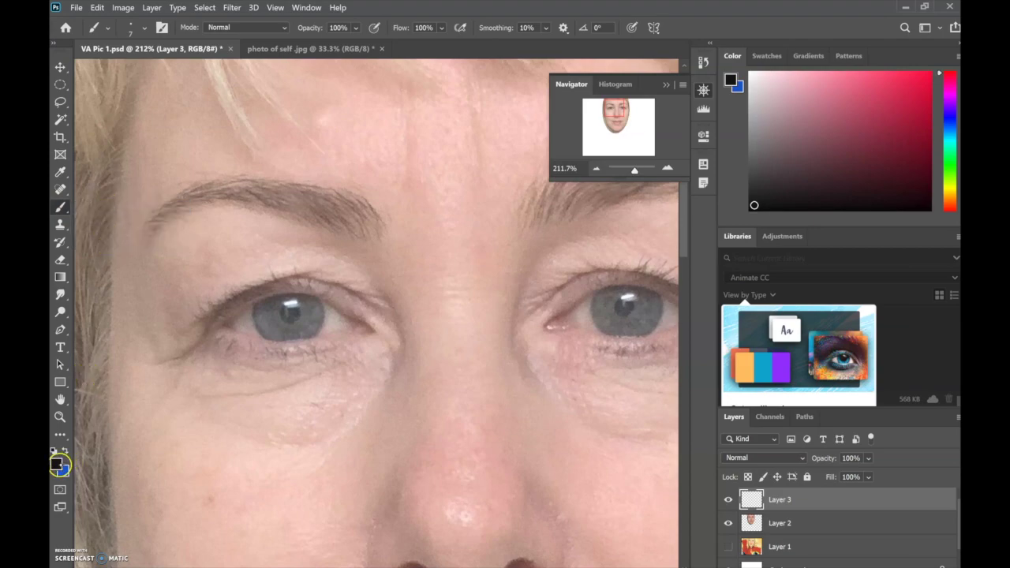
# Step: Set the foreground color to near-black 080808 and return to the Brush tool
pyautogui.click(57, 464)
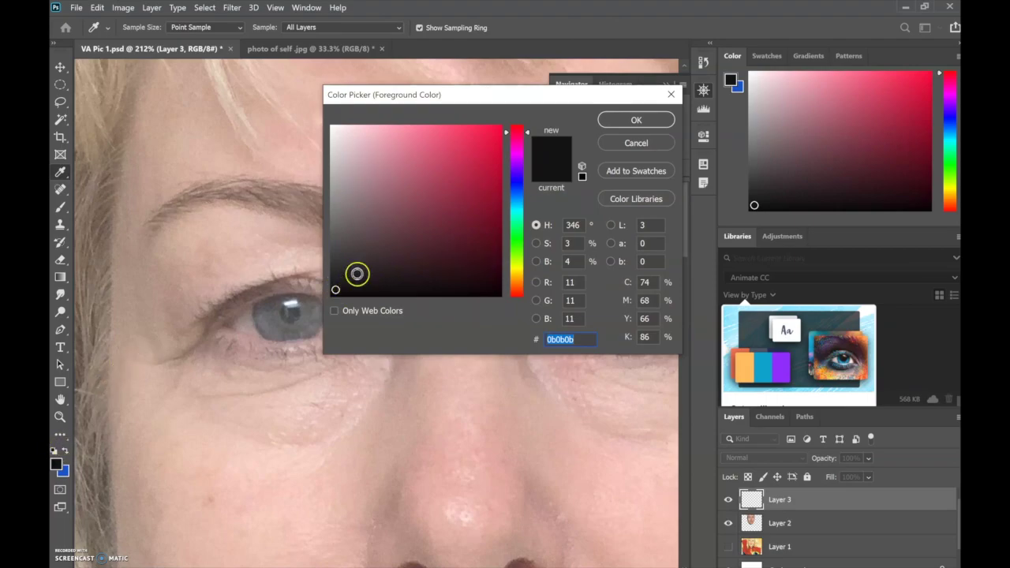
pyautogui.click(414, 199)
pyautogui.click(356, 263)
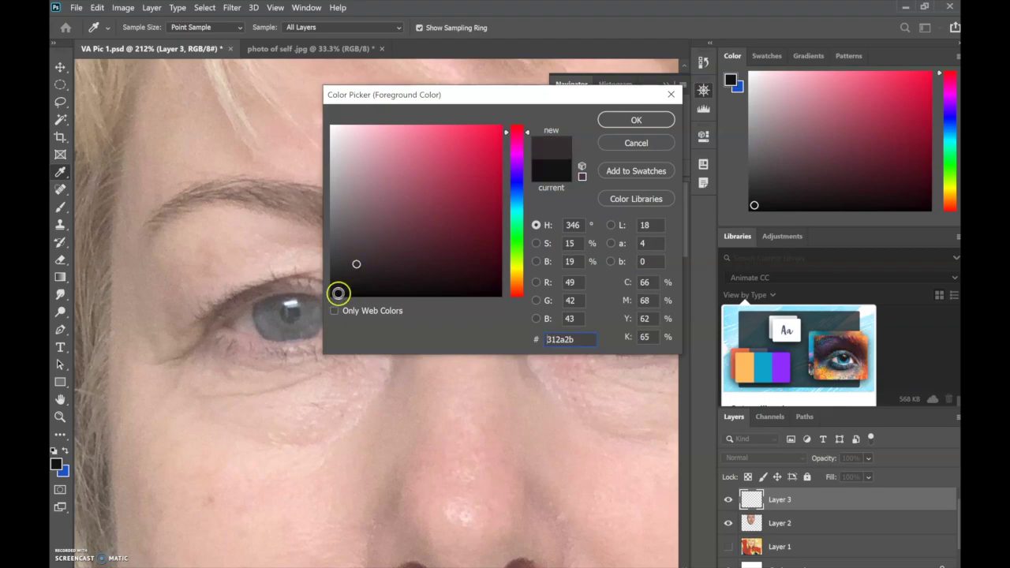
pyautogui.click(331, 292)
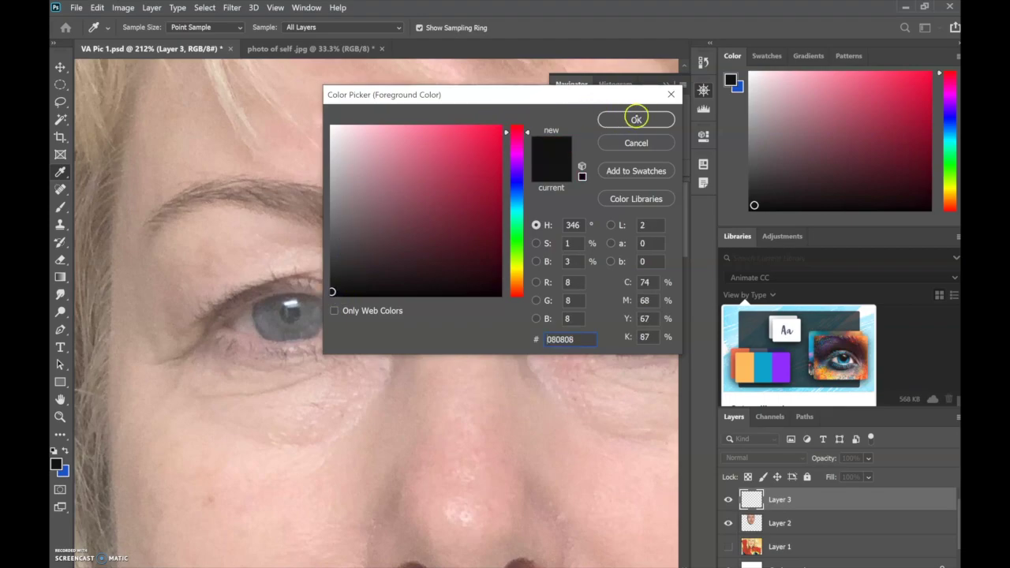
pyautogui.click(636, 119)
pyautogui.press('b')
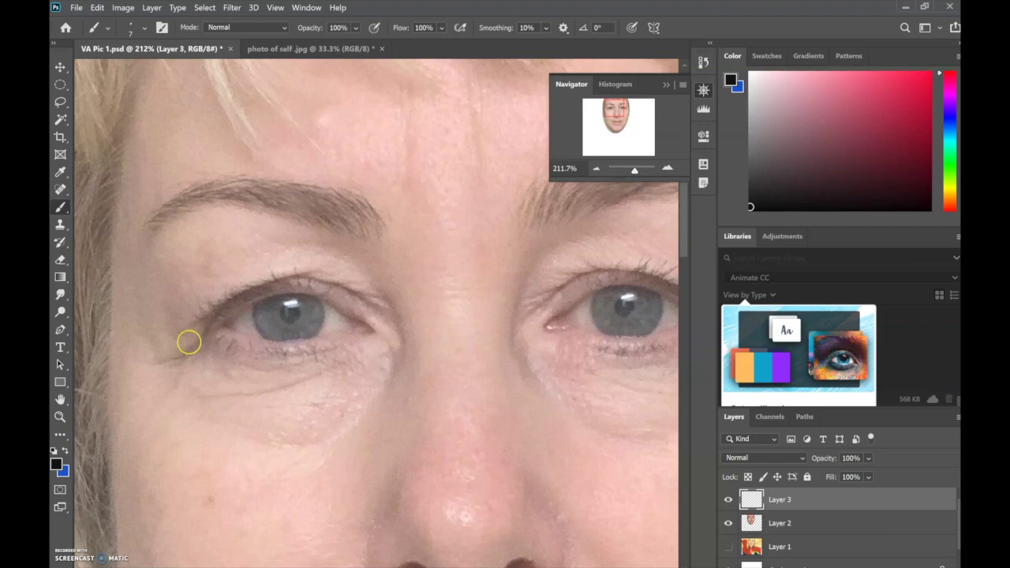
# Step: Trace the lids, iris, pupil and upper crease of the eye on the image's left in black on Layer 3
pyautogui.moveTo(169, 355); pyautogui.dragTo(190, 344)
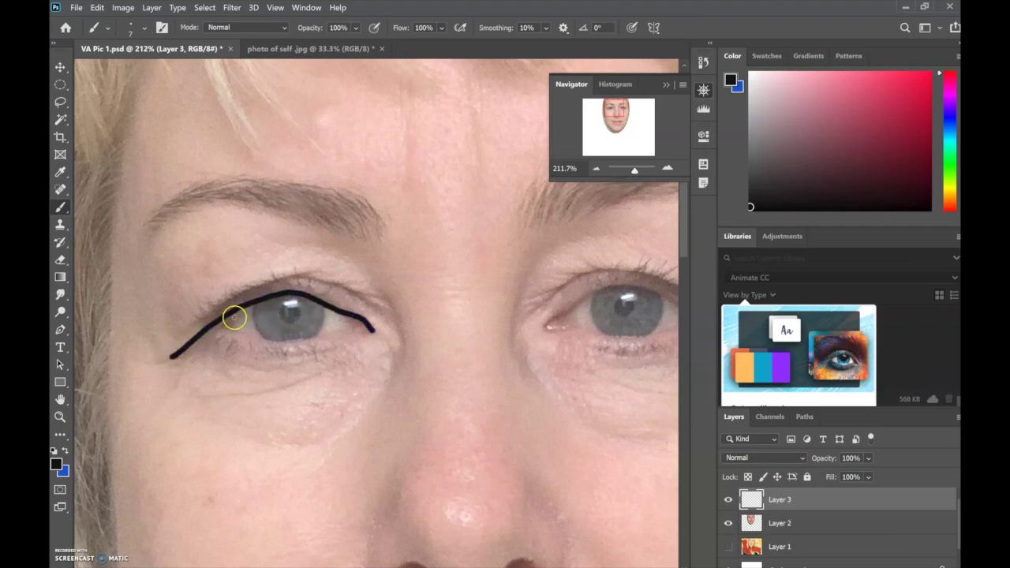
pyautogui.moveTo(222, 321)
pyautogui.mouseDown()
pyautogui.moveTo(231, 335)
pyautogui.moveTo(296, 341)
pyautogui.moveTo(341, 331)
pyautogui.mouseUp()
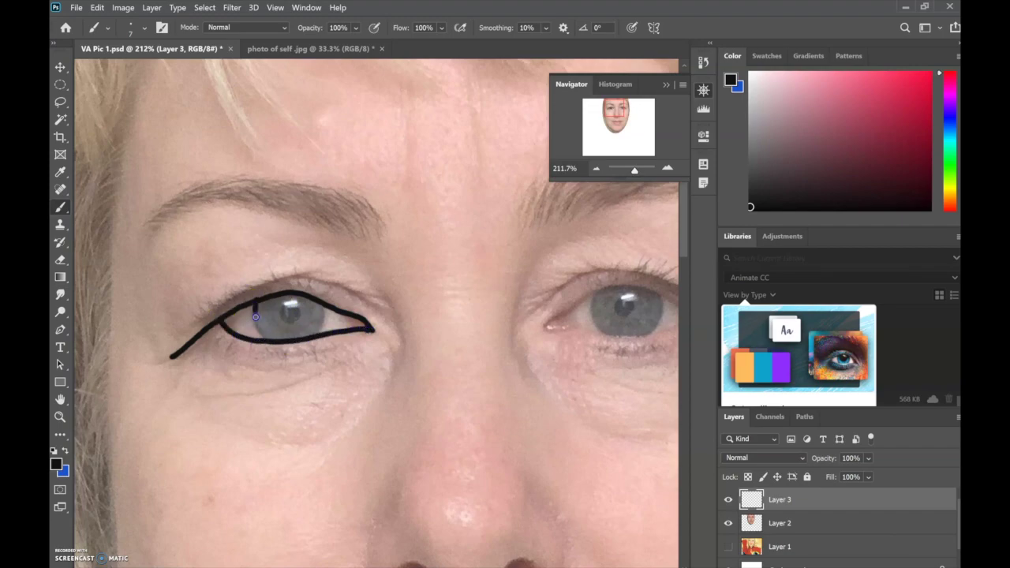
pyautogui.moveTo(323, 302); pyautogui.dragTo(323, 320)
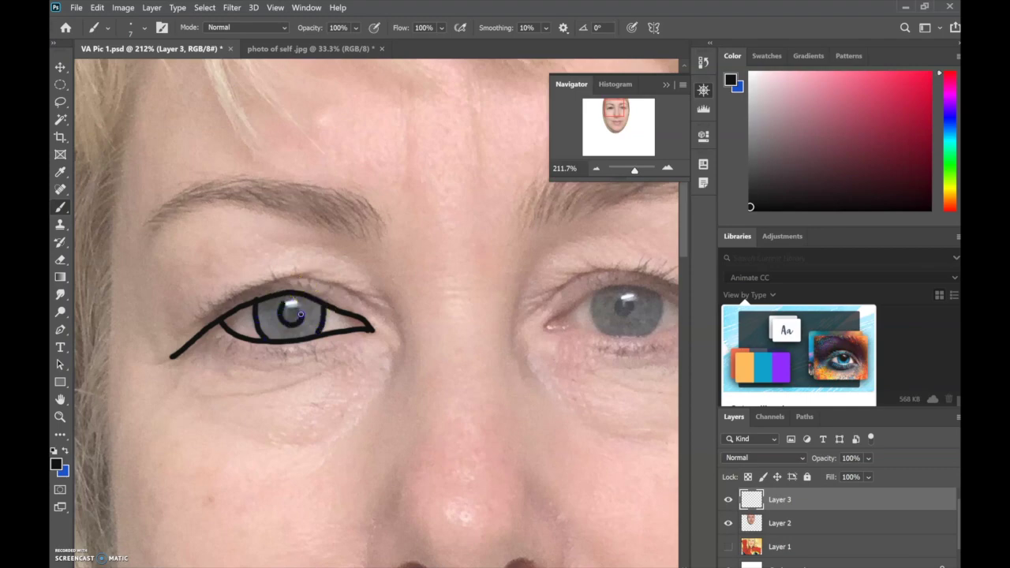
pyautogui.moveTo(368, 300)
pyautogui.mouseDown()
pyautogui.moveTo(262, 281)
pyautogui.moveTo(174, 334)
pyautogui.mouseUp()
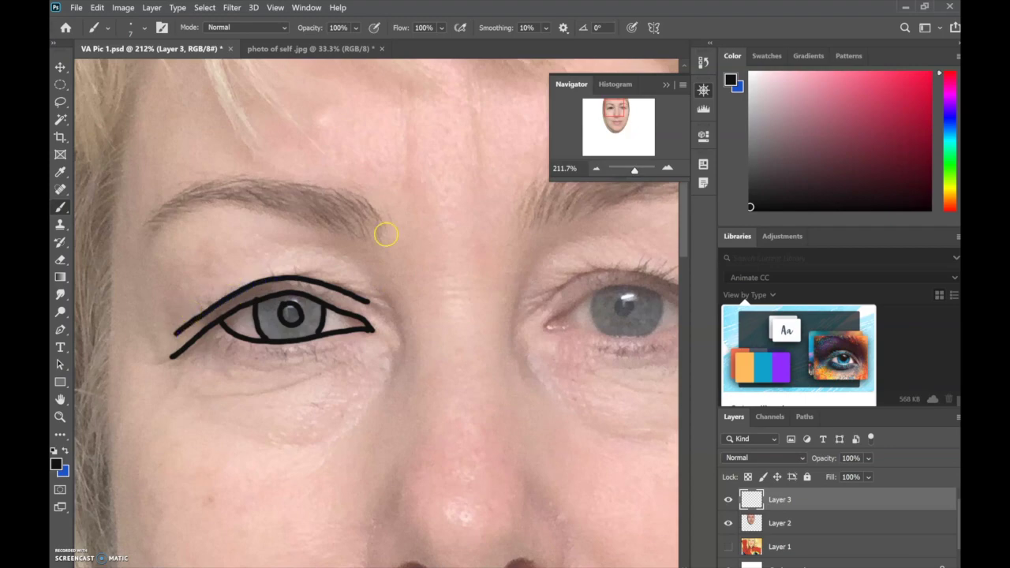
# Step: Outline the eyebrow above the traced eye and draw a curved line along the side of the nose bridge
pyautogui.moveTo(386, 242)
pyautogui.mouseDown()
pyautogui.moveTo(370, 207)
pyautogui.moveTo(305, 185)
pyautogui.moveTo(231, 177)
pyautogui.moveTo(171, 201)
pyautogui.moveTo(144, 240)
pyautogui.mouseUp()
pyautogui.moveTo(382, 241)
pyautogui.mouseDown()
pyautogui.moveTo(228, 209)
pyautogui.moveTo(169, 221)
pyautogui.mouseUp()
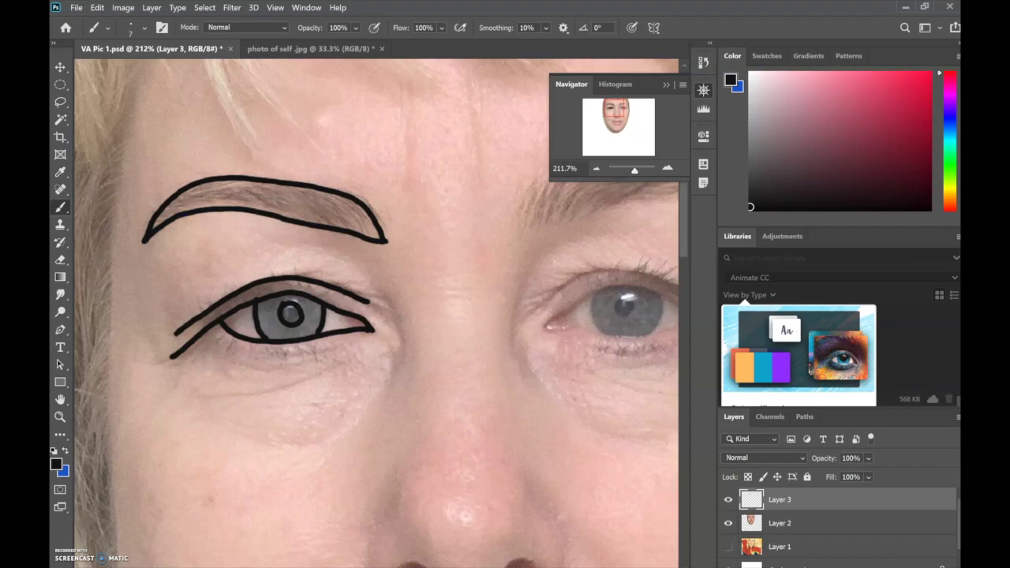
pyautogui.moveTo(383, 293)
pyautogui.mouseDown()
pyautogui.moveTo(401, 312)
pyautogui.moveTo(404, 386)
pyautogui.mouseUp()
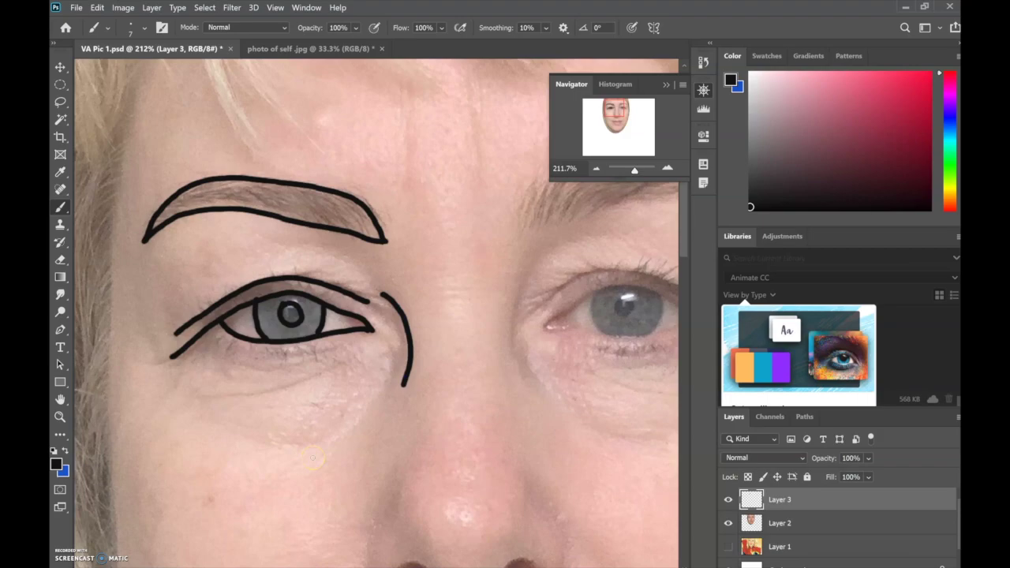
# Step: Draw short black eyelashes along the lower and upper lids of the traced eye
pyautogui.moveTo(223, 325)
pyautogui.mouseDown()
pyautogui.moveTo(212, 340)
pyautogui.moveTo(236, 347)
pyautogui.mouseUp()
pyautogui.moveTo(253, 345)
pyautogui.mouseDown()
pyautogui.moveTo(245, 360)
pyautogui.moveTo(271, 357)
pyautogui.mouseUp()
pyautogui.moveTo(284, 346)
pyautogui.mouseDown()
pyautogui.moveTo(282, 355)
pyautogui.moveTo(322, 351)
pyautogui.mouseUp()
pyautogui.moveTo(326, 340); pyautogui.dragTo(329, 348)
pyautogui.moveTo(320, 294)
pyautogui.mouseDown()
pyautogui.moveTo(300, 276)
pyautogui.moveTo(272, 275)
pyautogui.moveTo(198, 305)
pyautogui.mouseUp()
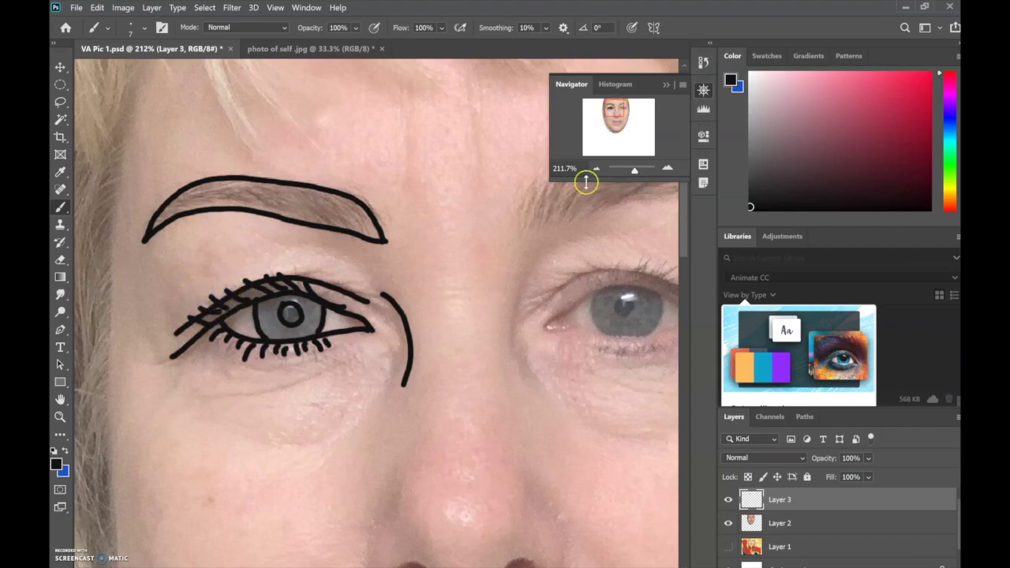
# Step: Trace the lids, upper crease, iris and pupil of the eye on the image's right in black on Layer 3
pyautogui.moveTo(622, 114); pyautogui.dragTo(621, 79)
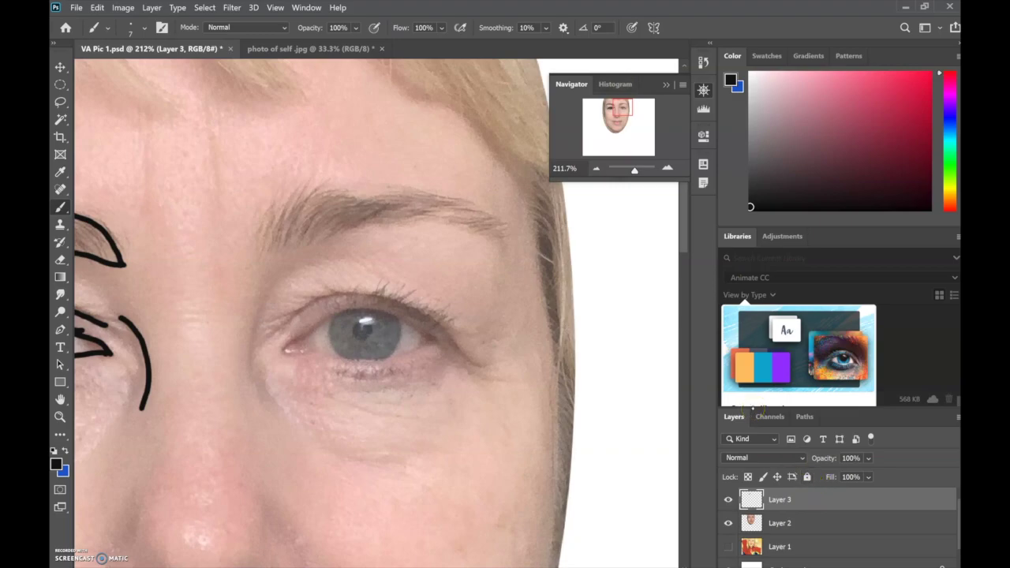
pyautogui.moveTo(282, 350); pyautogui.dragTo(292, 346)
pyautogui.moveTo(446, 354); pyautogui.dragTo(448, 356)
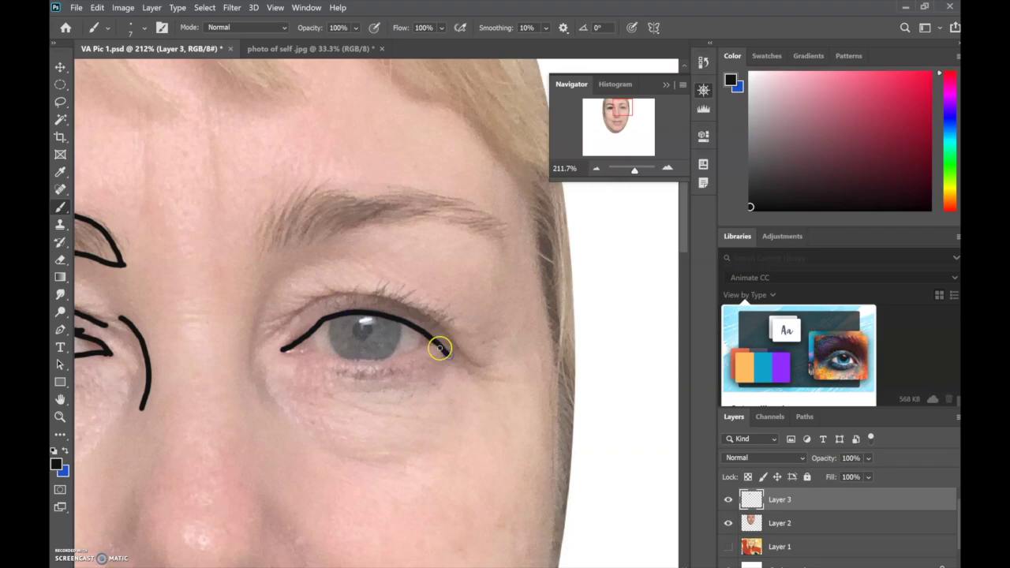
pyautogui.moveTo(285, 350); pyautogui.dragTo(384, 360)
pyautogui.moveTo(276, 331)
pyautogui.mouseDown()
pyautogui.moveTo(340, 294)
pyautogui.moveTo(399, 302)
pyautogui.moveTo(476, 364)
pyautogui.mouseUp()
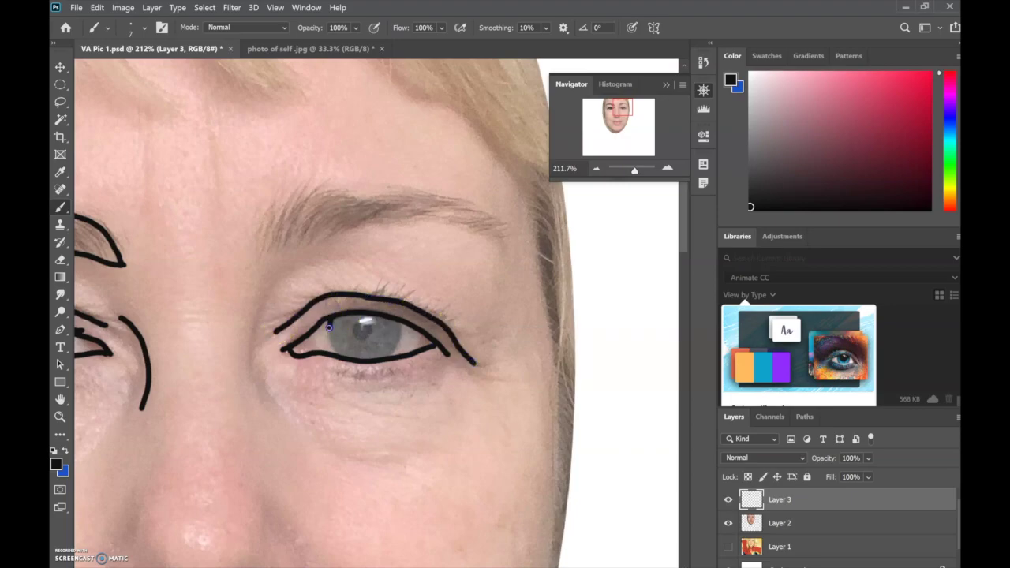
pyautogui.moveTo(399, 314)
pyautogui.mouseDown()
pyautogui.moveTo(408, 313)
pyautogui.moveTo(397, 359)
pyautogui.mouseUp()
pyautogui.moveTo(361, 321); pyautogui.dragTo(359, 342)
pyautogui.hotkey('ctrl', 'z')
# Step: Draw short black eyelashes along the upper and lower lids of the eye on the image's right
pyautogui.moveTo(331, 300)
pyautogui.mouseDown()
pyautogui.moveTo(359, 308)
pyautogui.moveTo(352, 287)
pyautogui.moveTo(366, 305)
pyautogui.moveTo(361, 284)
pyautogui.moveTo(379, 308)
pyautogui.moveTo(379, 279)
pyautogui.moveTo(384, 309)
pyautogui.moveTo(387, 286)
pyautogui.moveTo(390, 308)
pyautogui.moveTo(395, 289)
pyautogui.moveTo(398, 312)
pyautogui.moveTo(407, 316)
pyautogui.moveTo(417, 300)
pyautogui.moveTo(413, 318)
pyautogui.moveTo(427, 309)
pyautogui.moveTo(419, 324)
pyautogui.moveTo(452, 331)
pyautogui.mouseUp()
pyautogui.moveTo(335, 355)
pyautogui.mouseDown()
pyautogui.moveTo(328, 370)
pyautogui.moveTo(337, 371)
pyautogui.mouseUp()
pyautogui.moveTo(348, 361); pyautogui.dragTo(355, 375)
pyautogui.moveTo(366, 361)
pyautogui.mouseDown()
pyautogui.moveTo(364, 376)
pyautogui.moveTo(374, 372)
pyautogui.mouseUp()
pyautogui.moveTo(379, 360)
pyautogui.mouseDown()
pyautogui.moveTo(381, 371)
pyautogui.moveTo(399, 369)
pyautogui.mouseUp()
pyautogui.moveTo(406, 359); pyautogui.dragTo(409, 368)
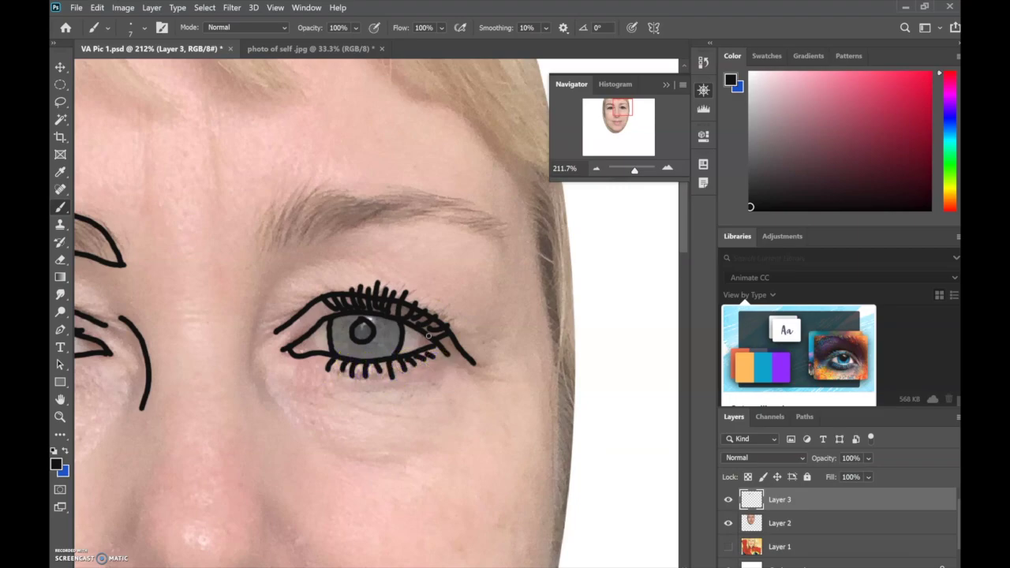
# Step: Add short curved lines inside both corners of this eye and outline the eyebrow above it
pyautogui.moveTo(417, 328); pyautogui.dragTo(420, 347)
pyautogui.moveTo(316, 326); pyautogui.dragTo(316, 350)
pyautogui.moveTo(261, 254)
pyautogui.mouseDown()
pyautogui.moveTo(277, 211)
pyautogui.moveTo(352, 185)
pyautogui.moveTo(472, 201)
pyautogui.moveTo(504, 224)
pyautogui.moveTo(514, 250)
pyautogui.moveTo(264, 254)
pyautogui.moveTo(416, 223)
pyautogui.moveTo(510, 248)
pyautogui.mouseUp()
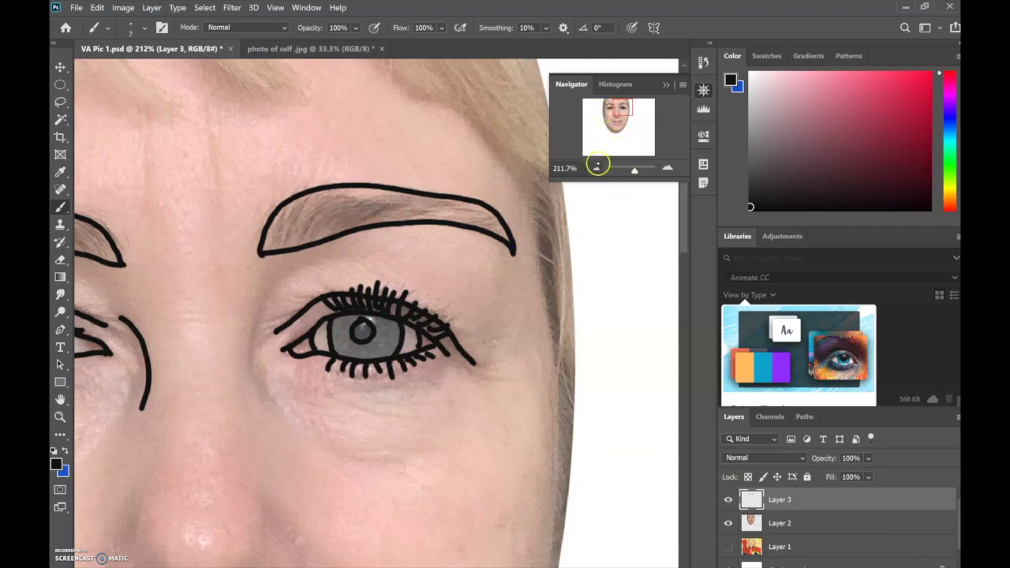
# Step: Draw a curved black line along the side of the nose bridge next to the eye on the image's right
pyautogui.click(596, 166)
pyautogui.click(597, 167)
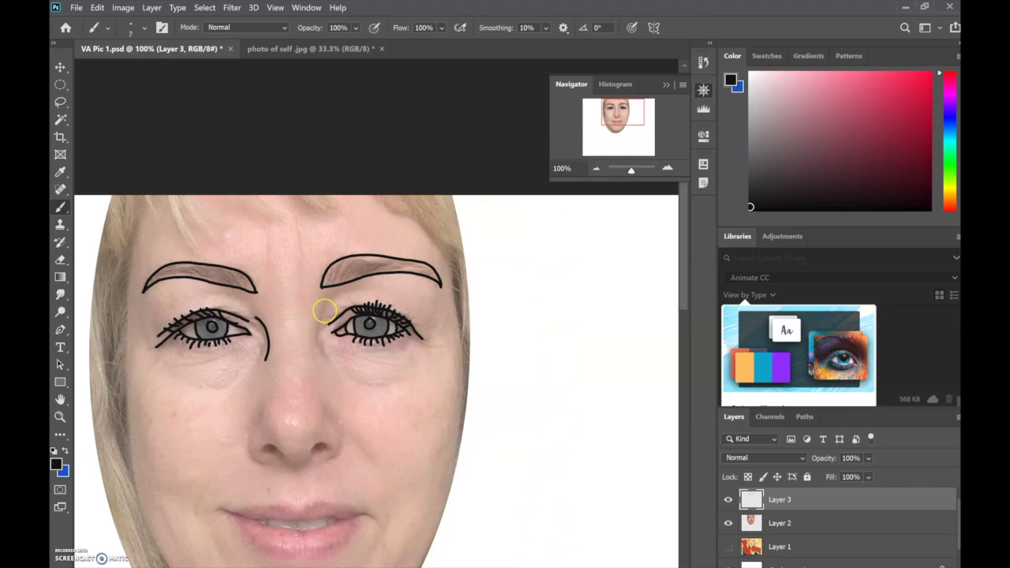
pyautogui.moveTo(320, 314); pyautogui.dragTo(322, 349)
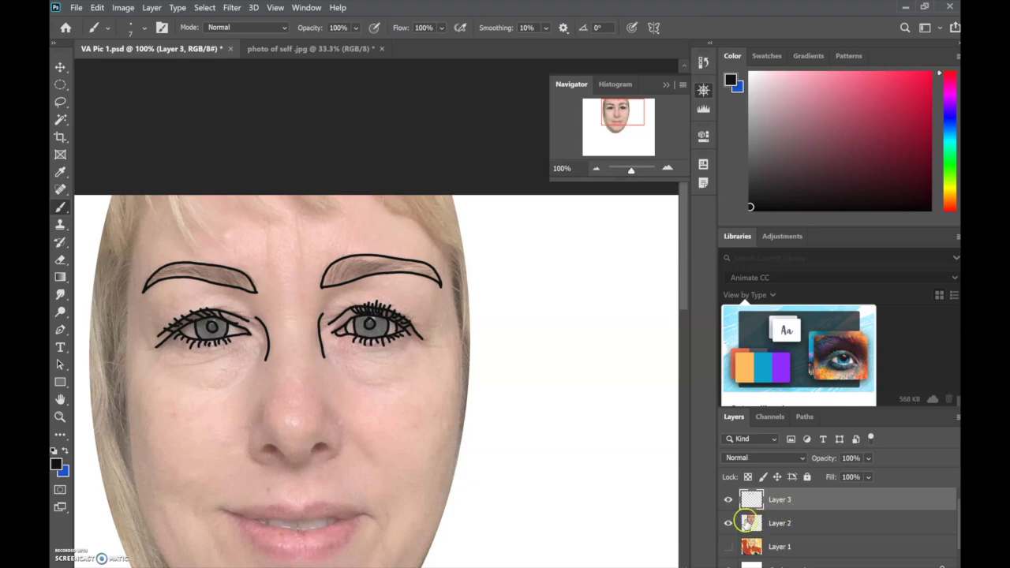
# Step: With Layer 2 hidden and Layer 1 shown, shift the superhero image left and the Layer 3 line art slightly right to align the eyes
pyautogui.click(729, 525)
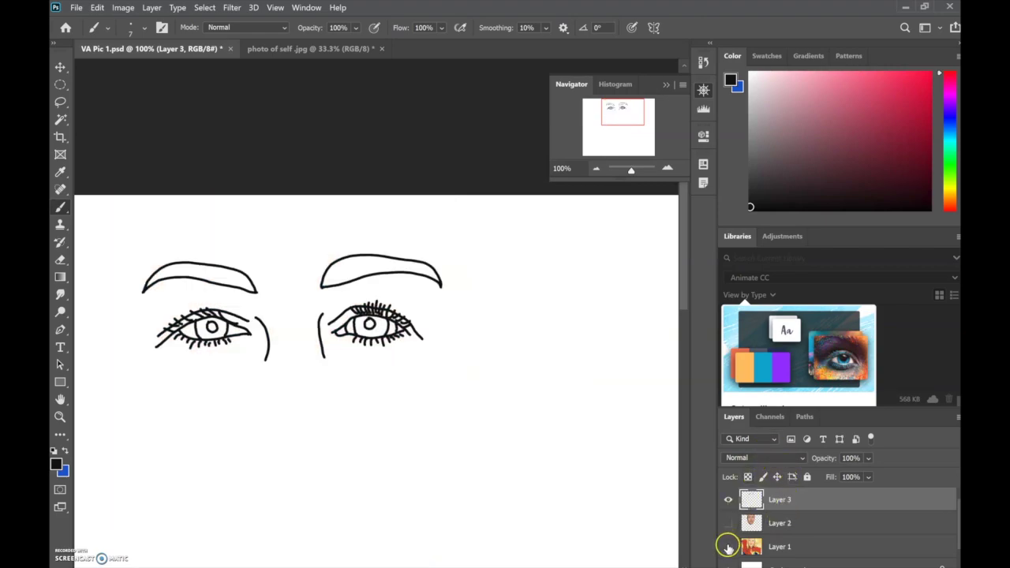
pyautogui.click(728, 547)
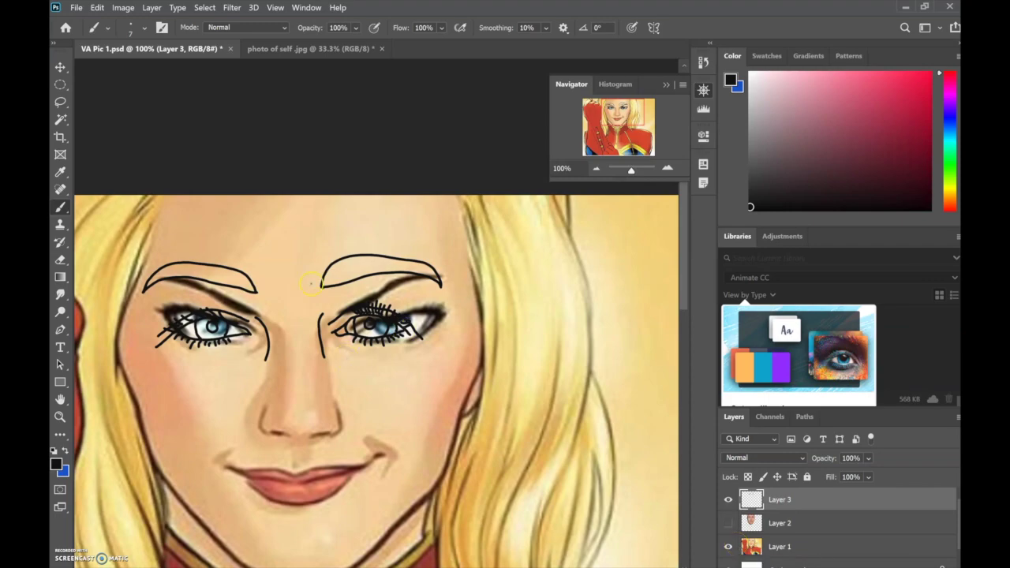
pyautogui.click(60, 66)
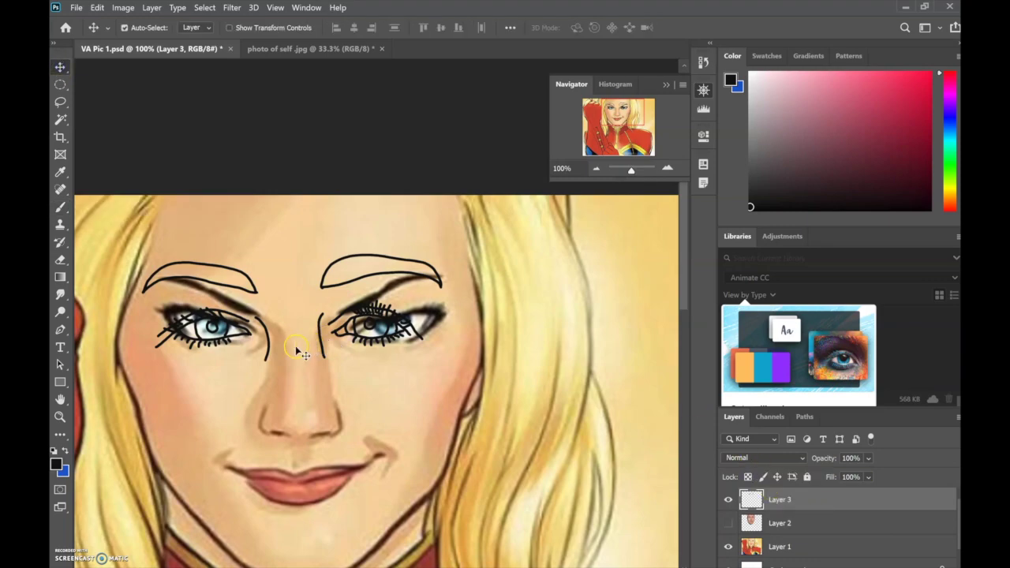
pyautogui.moveTo(298, 347); pyautogui.dragTo(295, 341)
pyautogui.click(807, 500)
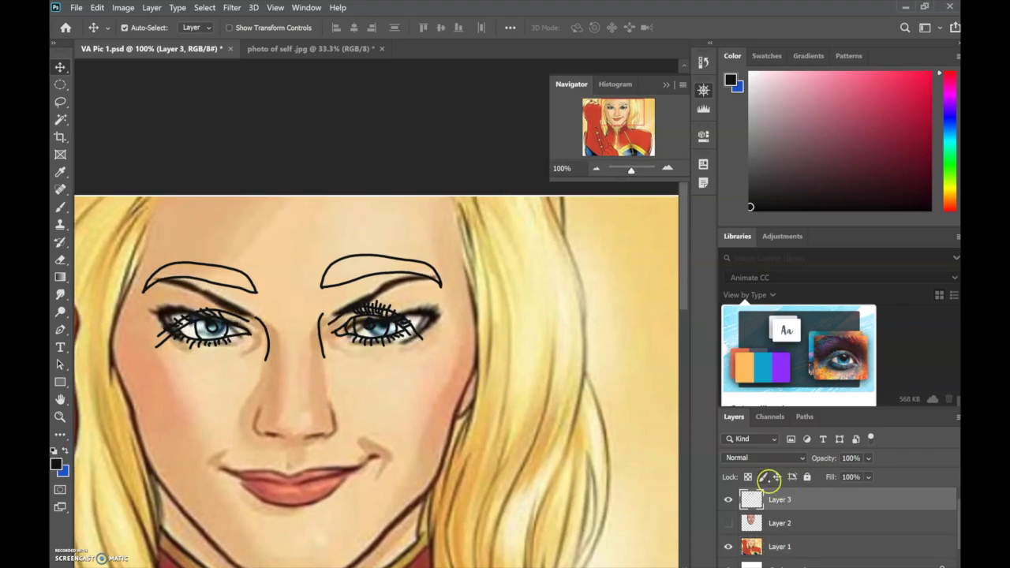
pyautogui.moveTo(300, 339); pyautogui.dragTo(286, 336)
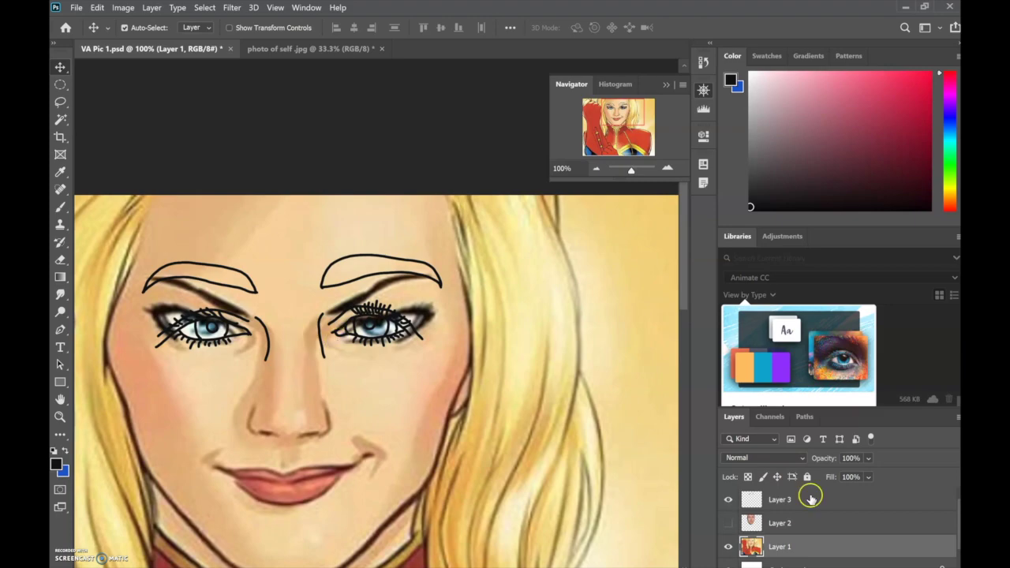
pyautogui.click(805, 502)
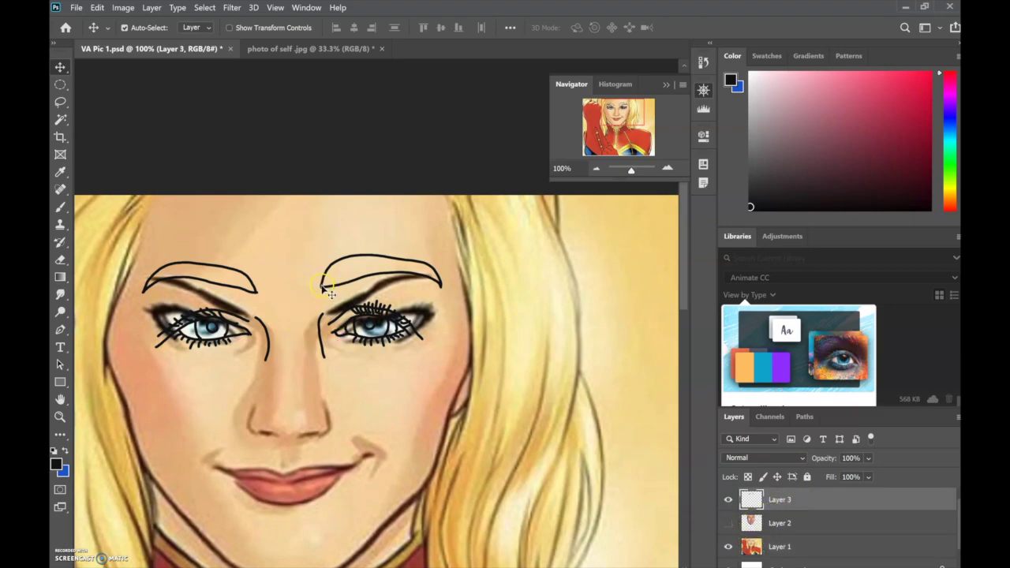
pyautogui.moveTo(323, 289); pyautogui.dragTo(334, 291)
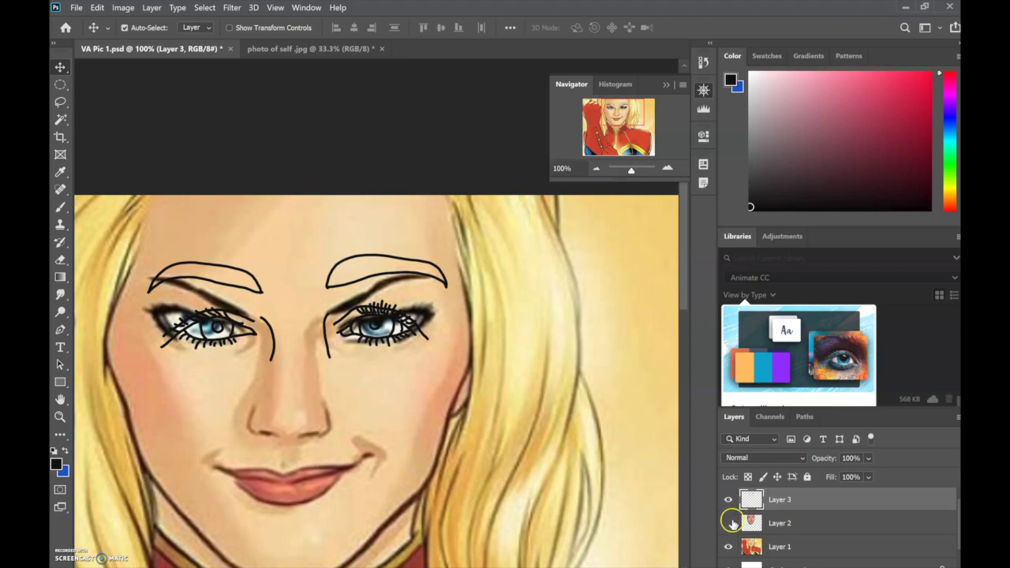
# Step: Show Layer 2, move the portrait up and slightly left towards the superhero's nose and mouth, and hide Layer 1
pyautogui.click(727, 524)
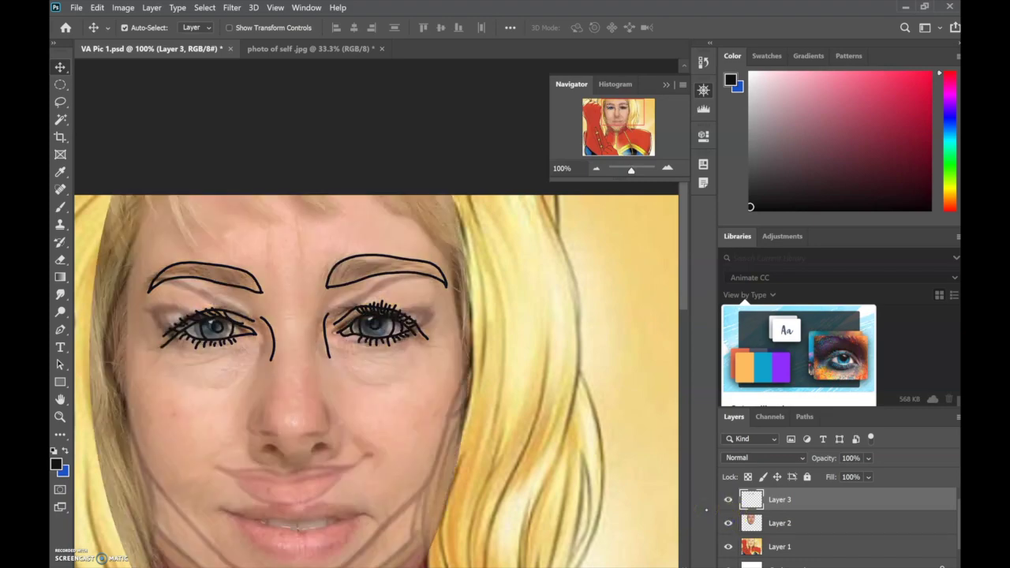
pyautogui.click(804, 524)
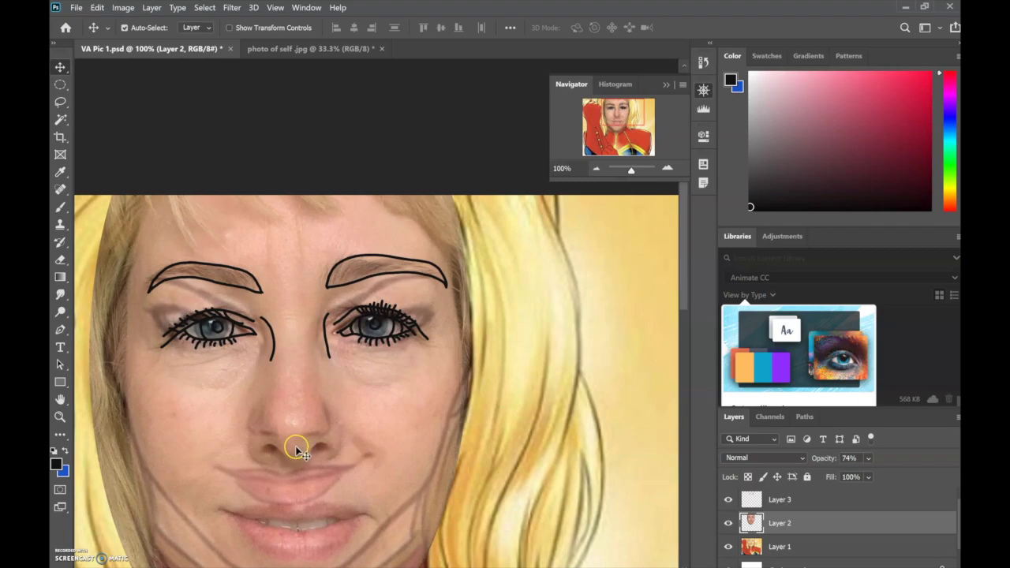
pyautogui.moveTo(302, 447); pyautogui.dragTo(292, 419)
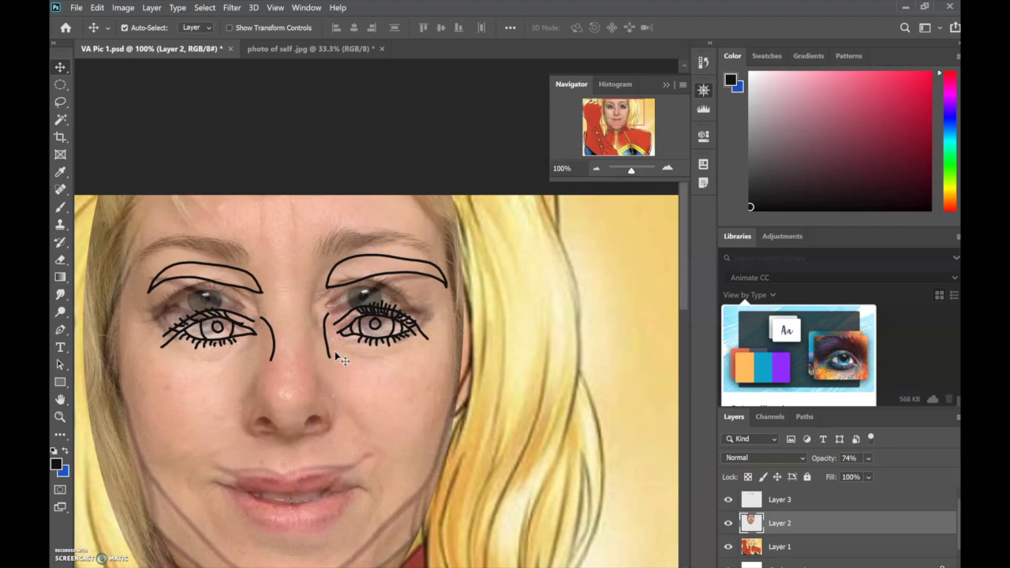
pyautogui.click(760, 499)
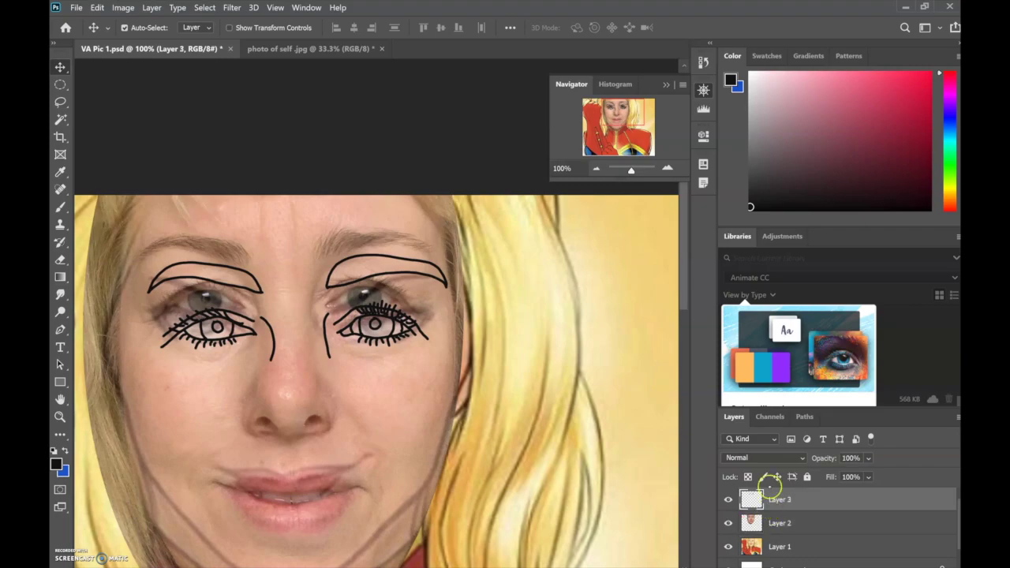
pyautogui.click(728, 546)
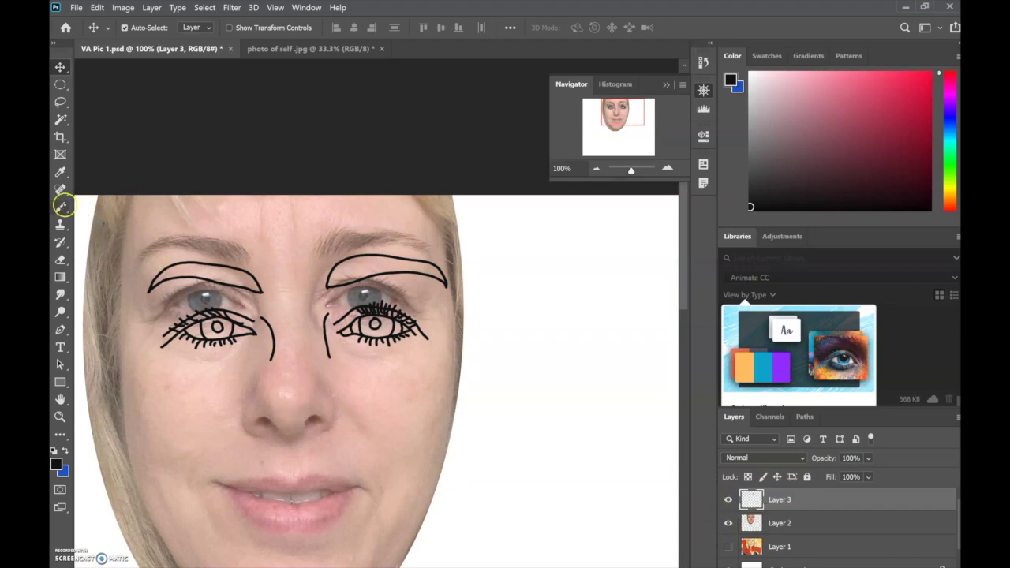
pyautogui.click(64, 206)
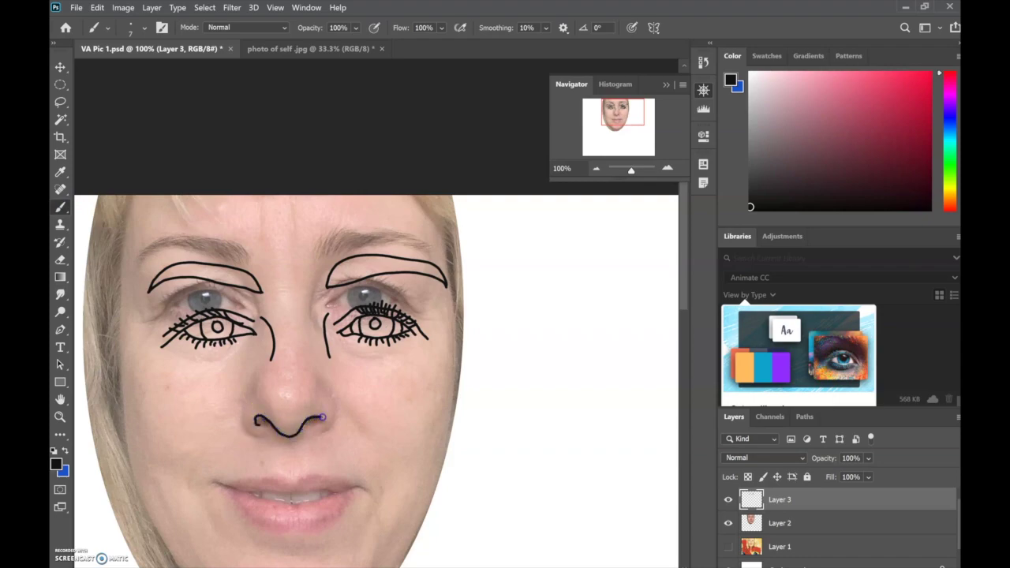
pyautogui.moveTo(323, 391); pyautogui.dragTo(258, 421)
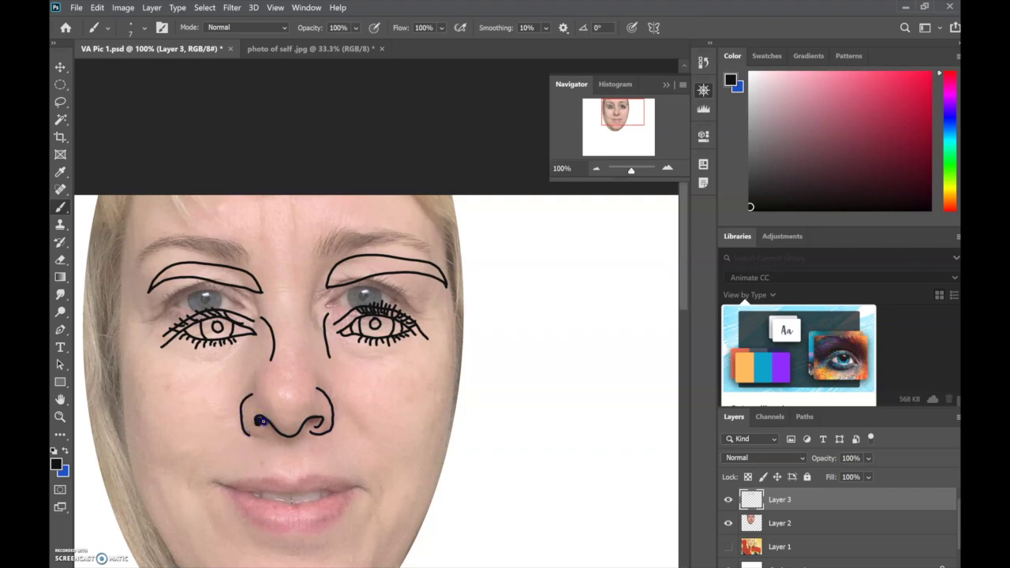
pyautogui.moveTo(322, 423); pyautogui.dragTo(315, 423)
pyautogui.click(60, 259)
pyautogui.click(110, 259)
pyautogui.moveTo(237, 399)
pyautogui.mouseDown()
pyautogui.moveTo(271, 428)
pyautogui.moveTo(250, 426)
pyautogui.moveTo(248, 410)
pyautogui.moveTo(300, 431)
pyautogui.moveTo(320, 410)
pyautogui.moveTo(300, 416)
pyautogui.mouseUp()
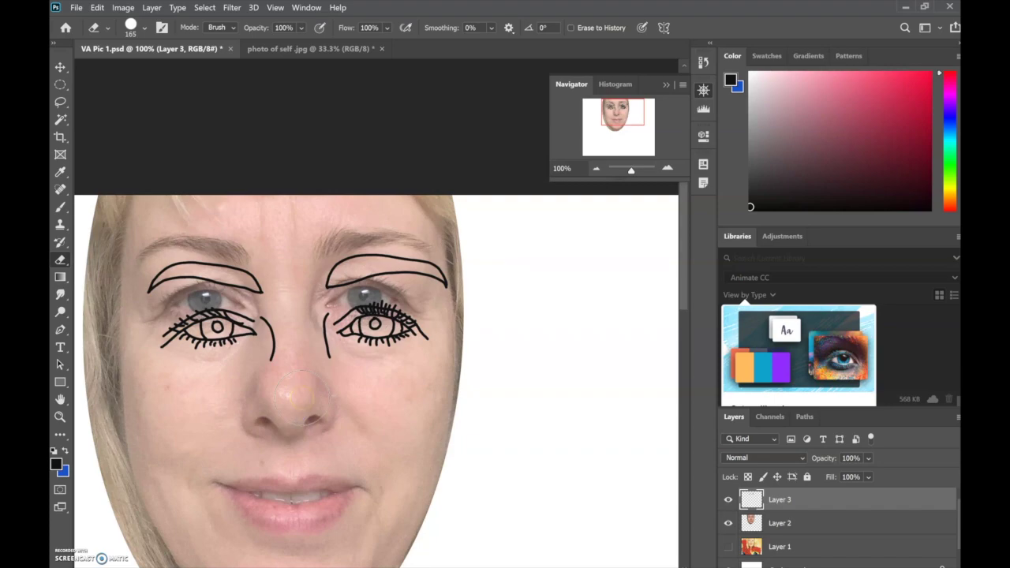
# Step: Move the portrait on Layer 2 slightly to the right so its nose sits centred between the drawn eyes
pyautogui.click(60, 66)
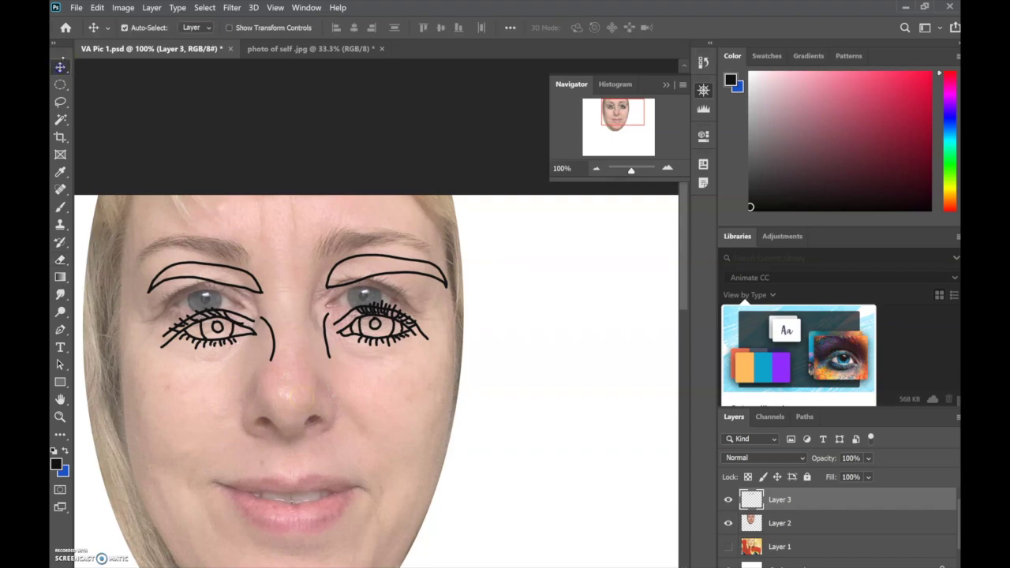
pyautogui.click(798, 522)
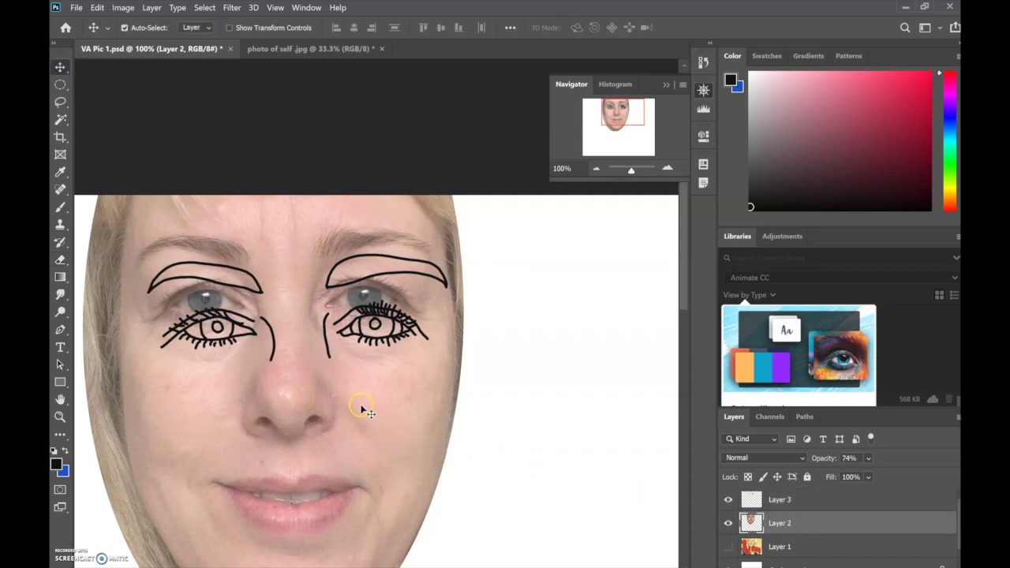
pyautogui.moveTo(359, 412)
pyautogui.mouseDown()
pyautogui.moveTo(377, 412)
pyautogui.moveTo(368, 432)
pyautogui.moveTo(368, 415)
pyautogui.mouseUp()
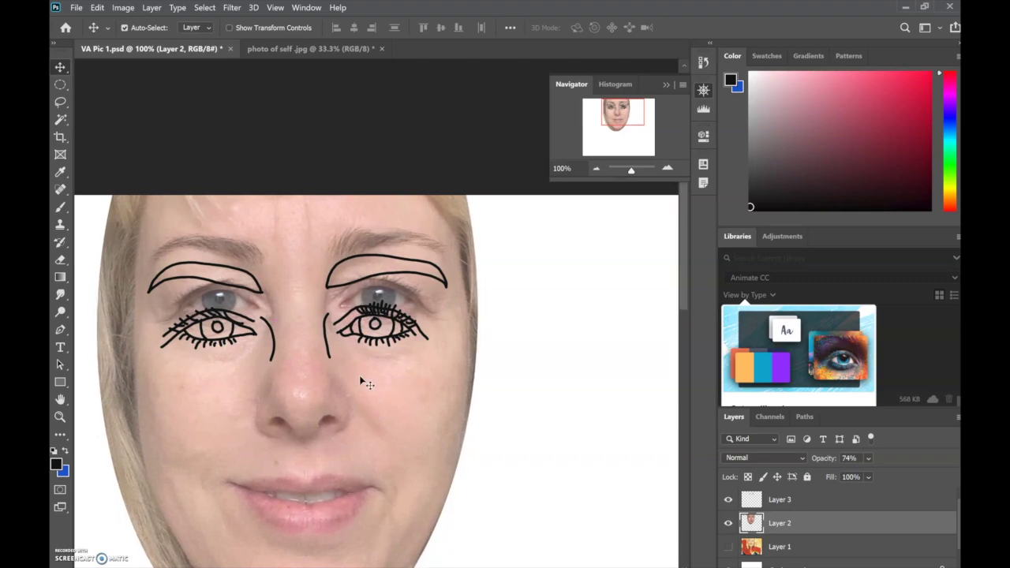
pyautogui.click(60, 260)
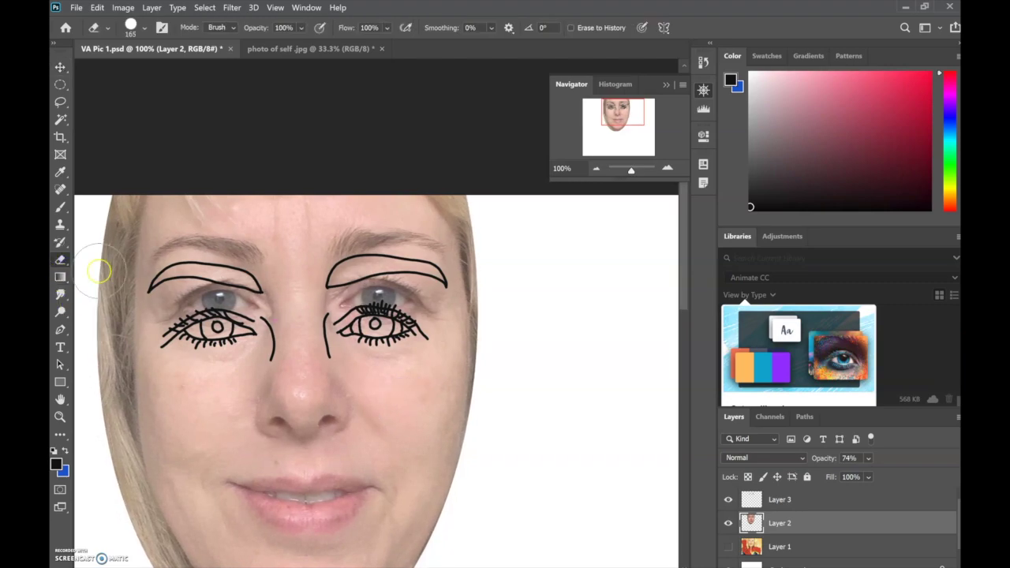
pyautogui.moveTo(280, 363); pyautogui.dragTo(283, 357)
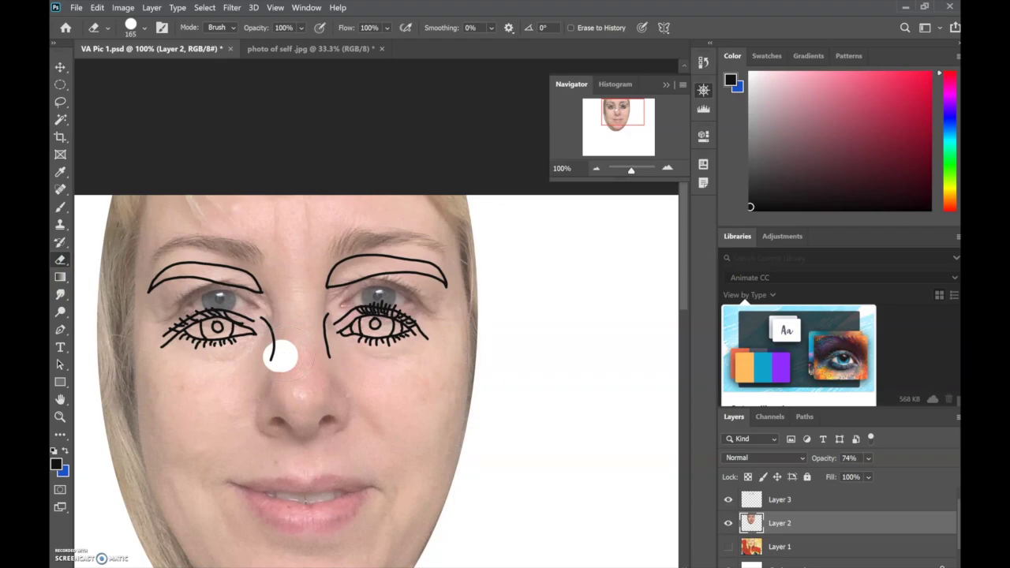
pyautogui.hotkey('ctrl', 'z')
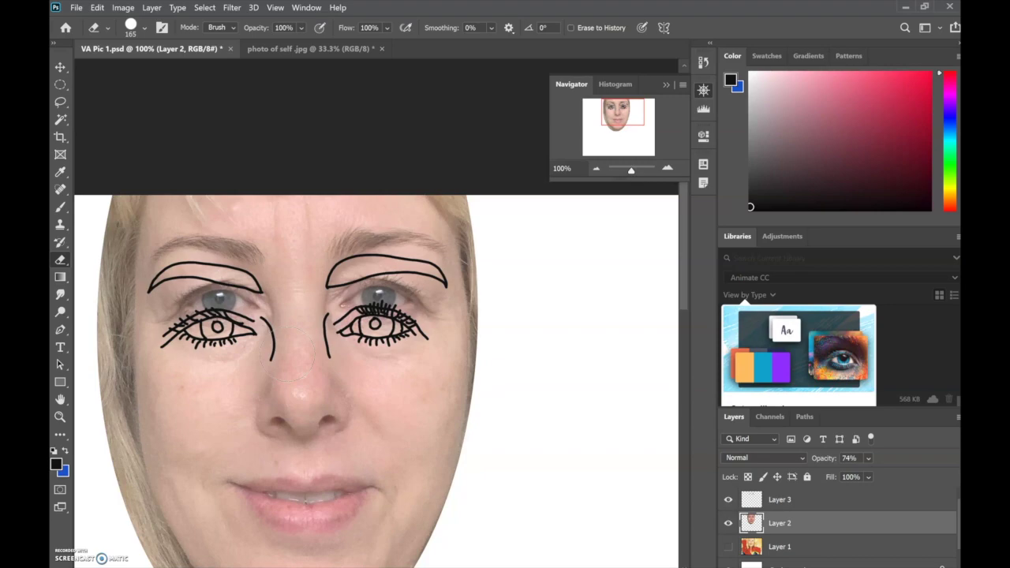
# Step: Erase both nose bridge lines from Layer 3, reducing the eraser size to 23 px for the remaining parts
pyautogui.click(785, 496)
pyautogui.click(62, 260)
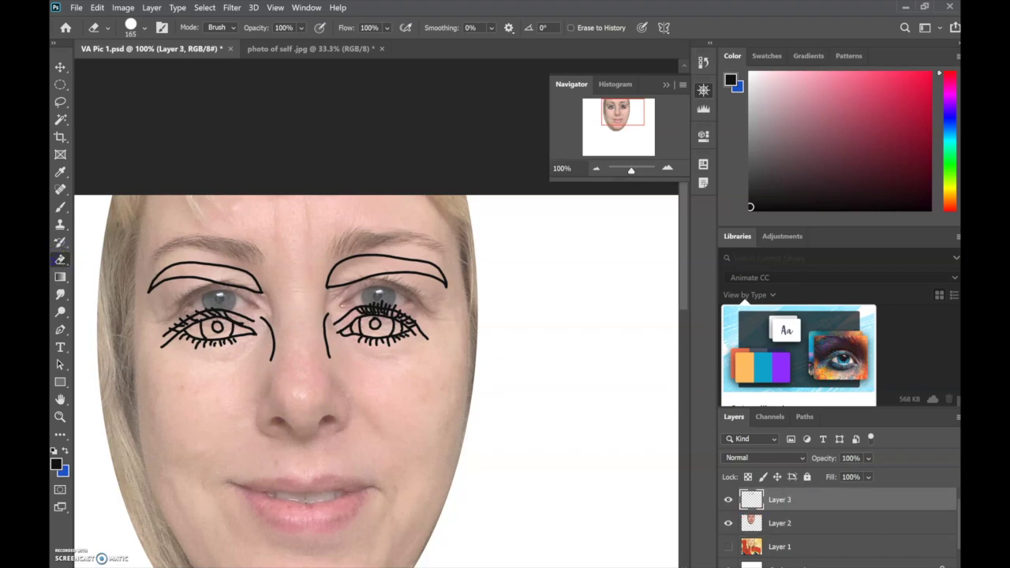
pyautogui.moveTo(285, 349); pyautogui.dragTo(283, 356)
pyautogui.moveTo(275, 346); pyautogui.dragTo(289, 336)
pyautogui.click(145, 28)
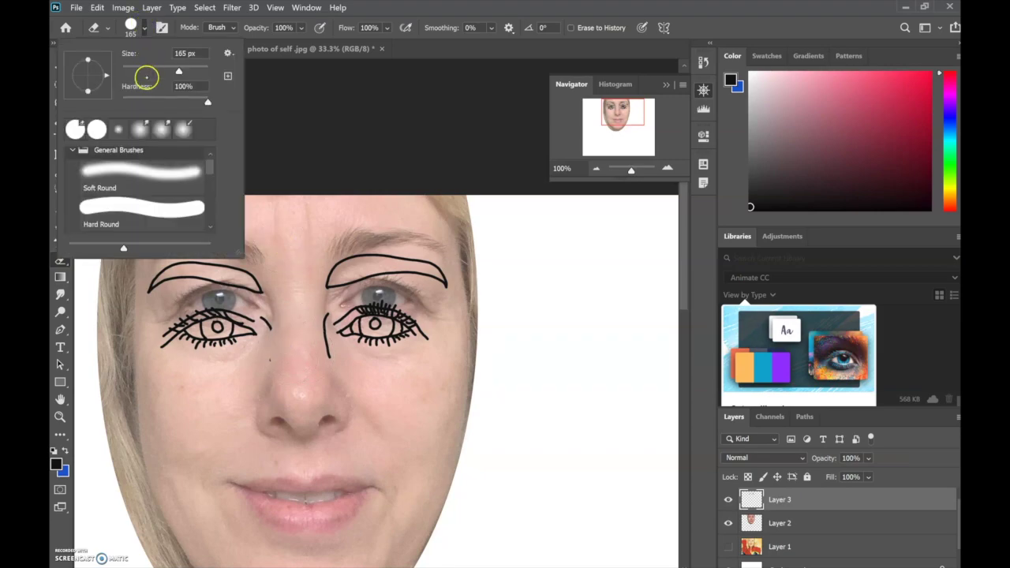
pyautogui.moveTo(149, 68); pyautogui.dragTo(132, 69)
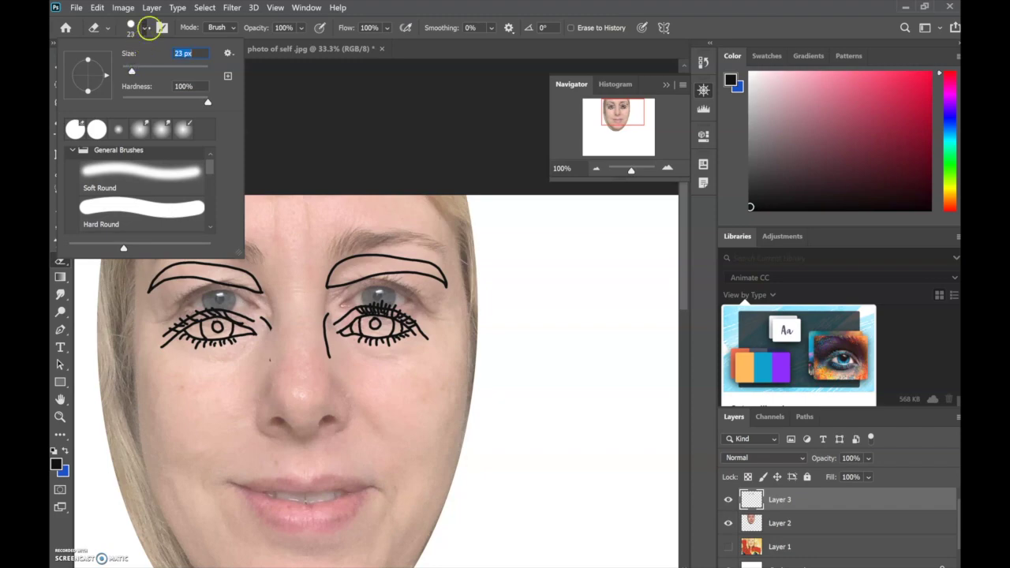
pyautogui.click(143, 29)
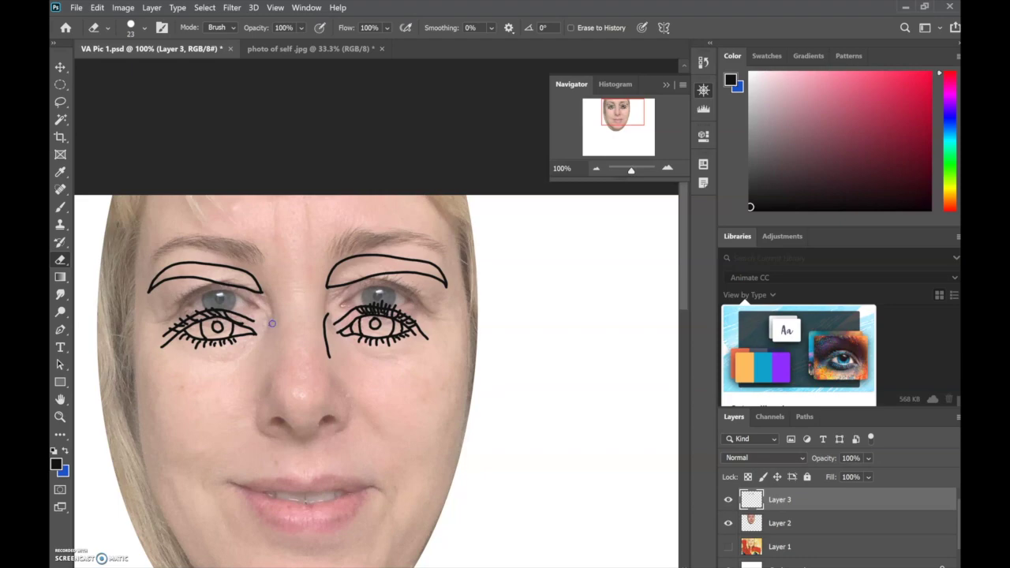
pyautogui.moveTo(312, 318)
pyautogui.mouseDown()
pyautogui.moveTo(324, 314)
pyautogui.moveTo(333, 362)
pyautogui.moveTo(333, 320)
pyautogui.mouseUp()
# Step: Trace the underside of the nose with the Brush, fill in both nostrils and outline the nose wings in black
pyautogui.click(60, 207)
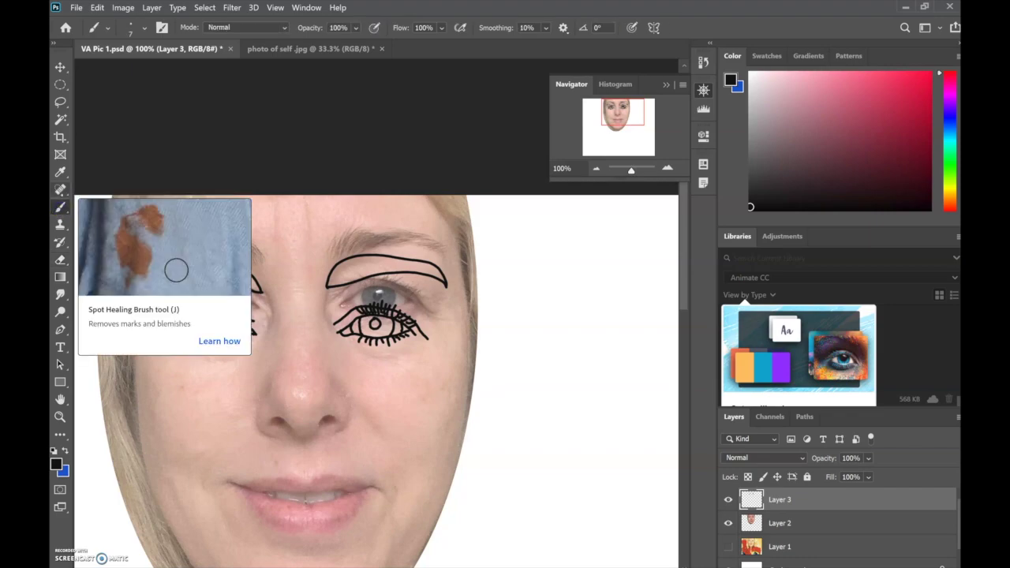
pyautogui.moveTo(280, 424)
pyautogui.mouseDown()
pyautogui.moveTo(295, 432)
pyautogui.moveTo(321, 424)
pyautogui.mouseUp()
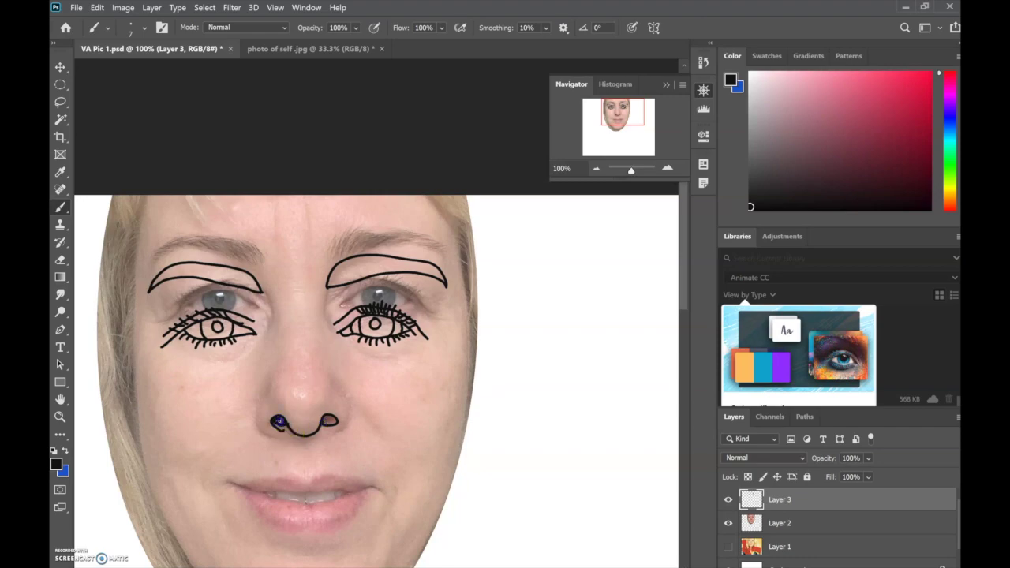
pyautogui.moveTo(327, 418); pyautogui.dragTo(331, 423)
pyautogui.moveTo(339, 387); pyautogui.dragTo(337, 431)
pyautogui.moveTo(264, 397)
pyautogui.mouseDown()
pyautogui.moveTo(255, 426)
pyautogui.moveTo(276, 439)
pyautogui.mouseUp()
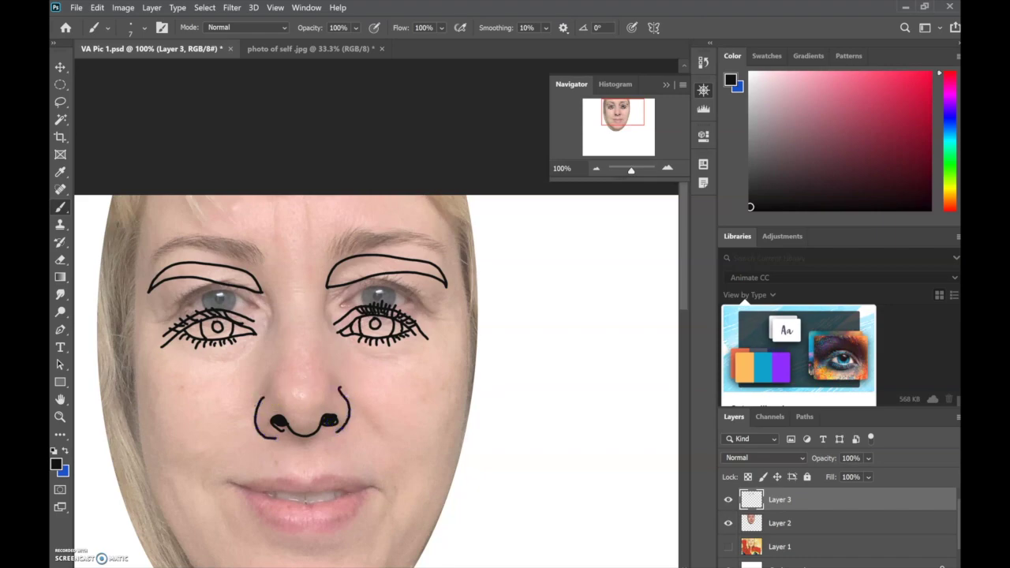
# Step: Trim the upper tip of the right-hand nose wing outline on Layer 3 with the Eraser and show Layer 1 again
pyautogui.click(60, 259)
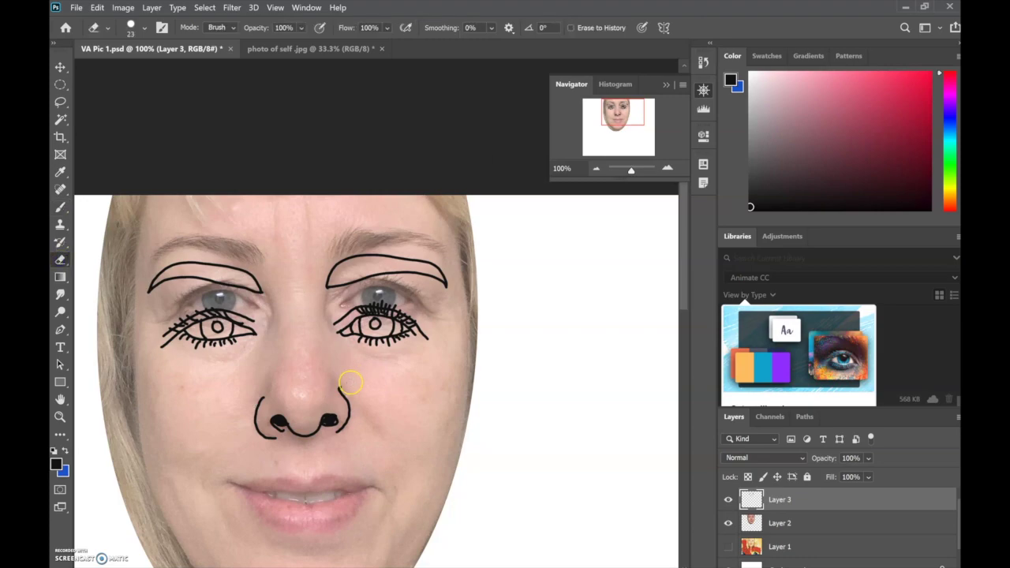
pyautogui.click(343, 341)
pyautogui.click(728, 546)
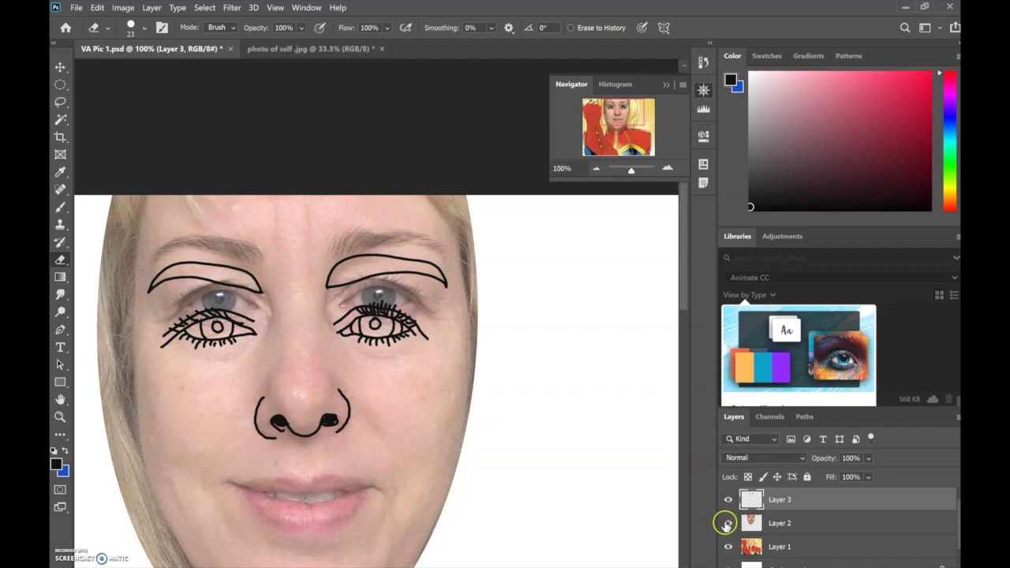
pyautogui.click(727, 524)
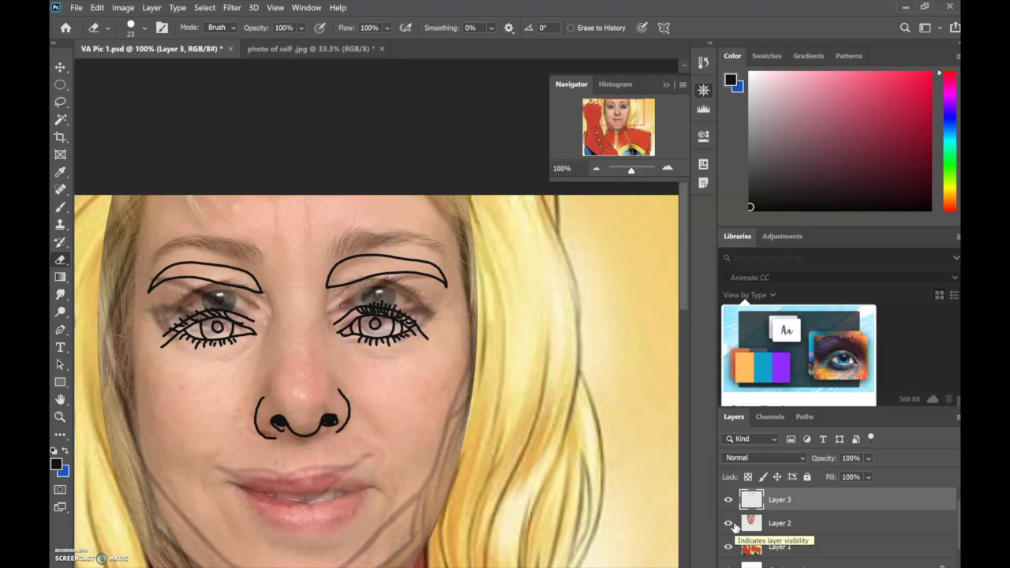
# Step: Move the portrait on Layer 2 slightly up so its mouth sits over the superhero's mouth, and hide Layer 1
pyautogui.click(801, 523)
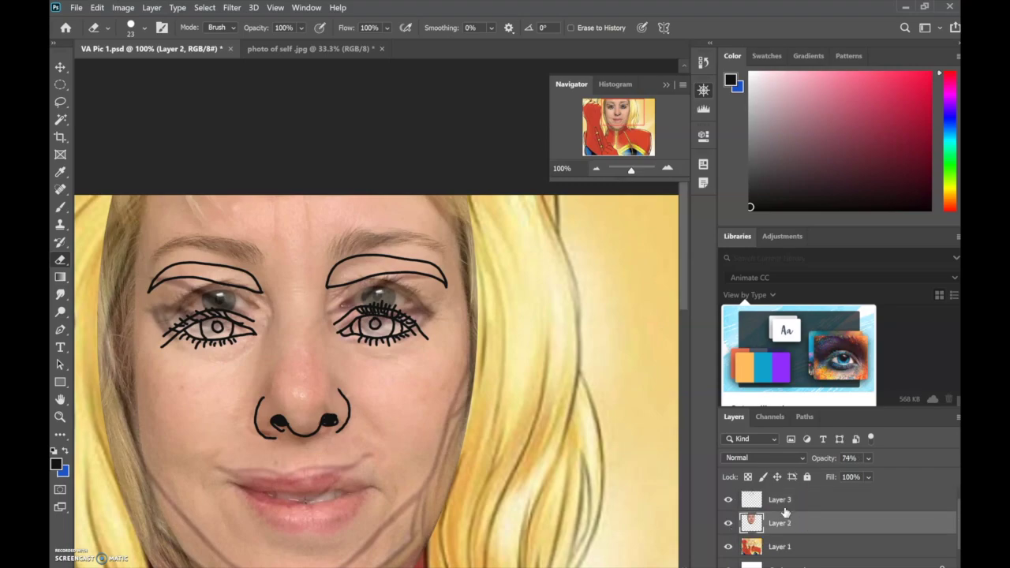
pyautogui.click(61, 66)
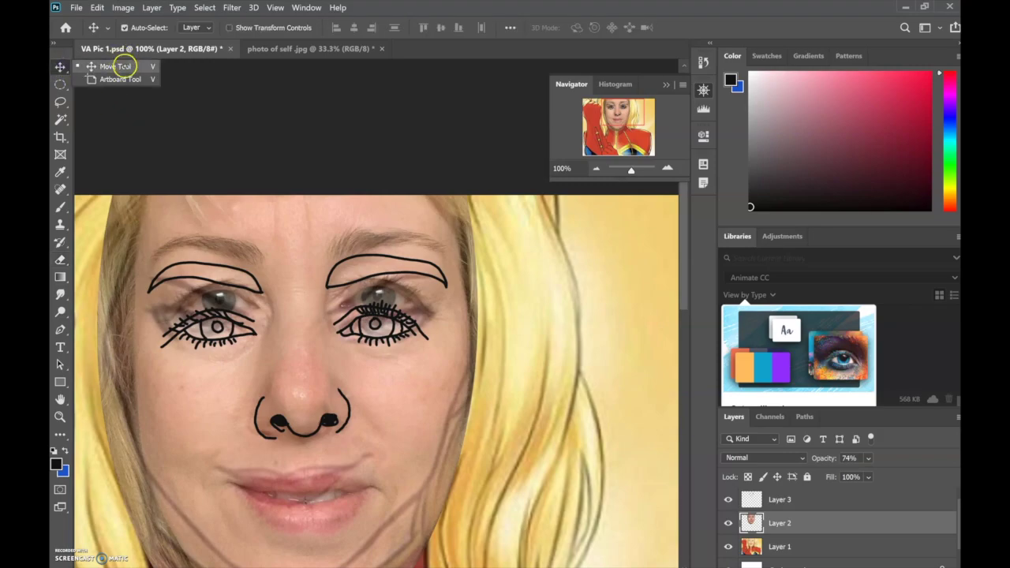
pyautogui.click(124, 65)
pyautogui.click(384, 427)
pyautogui.moveTo(389, 433); pyautogui.dragTo(377, 407)
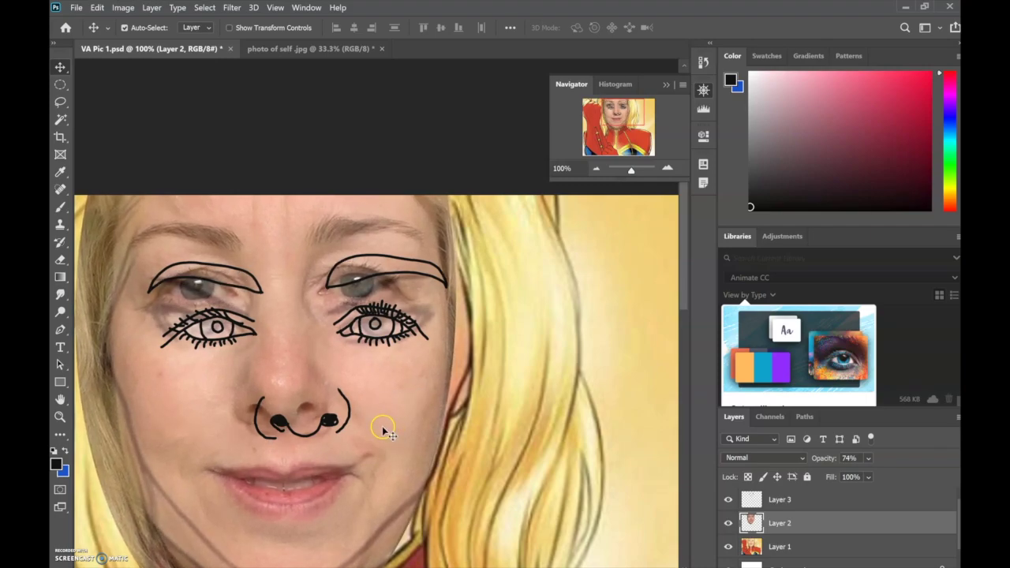
pyautogui.moveTo(383, 425); pyautogui.dragTo(405, 429)
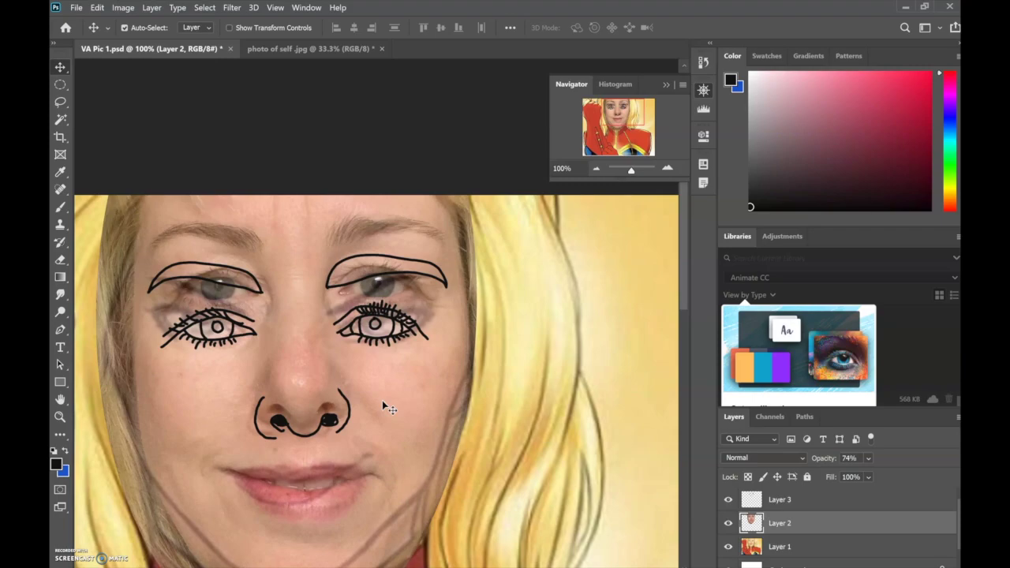
pyautogui.click(728, 546)
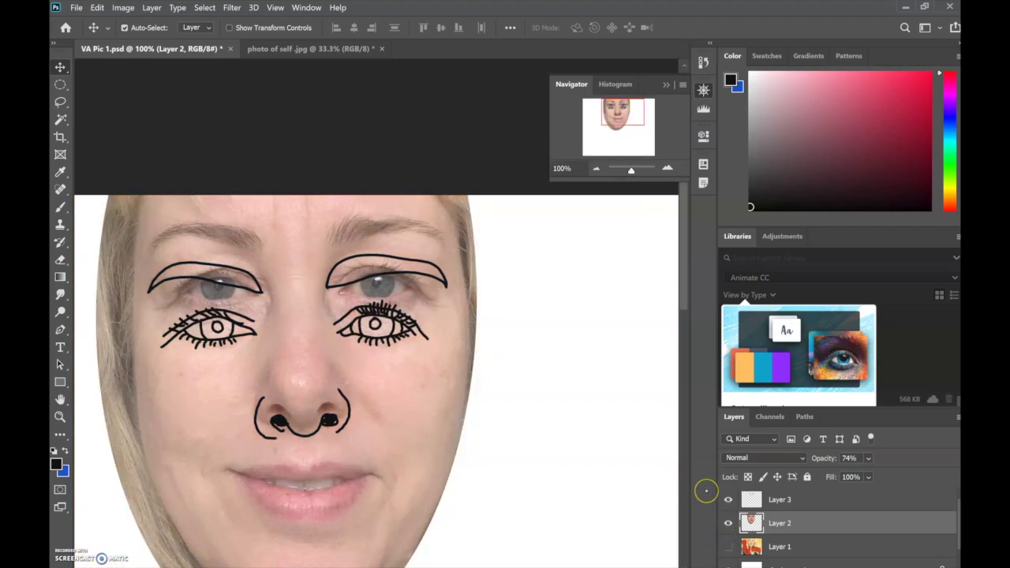
# Step: Try tracing the lower edge of the upper lip on Layer 3 with the Brush, and erase that line
pyautogui.click(60, 207)
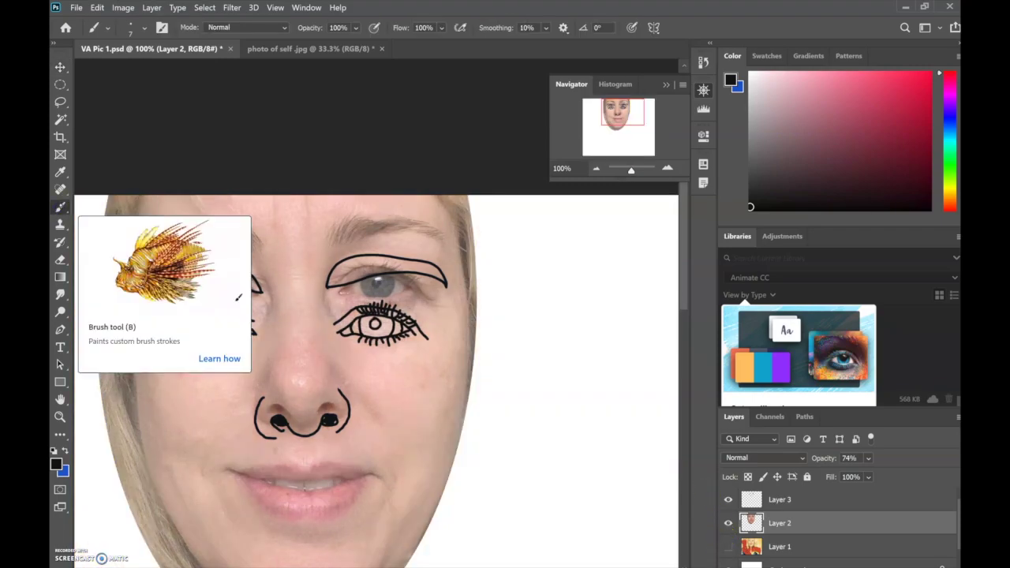
pyautogui.click(794, 501)
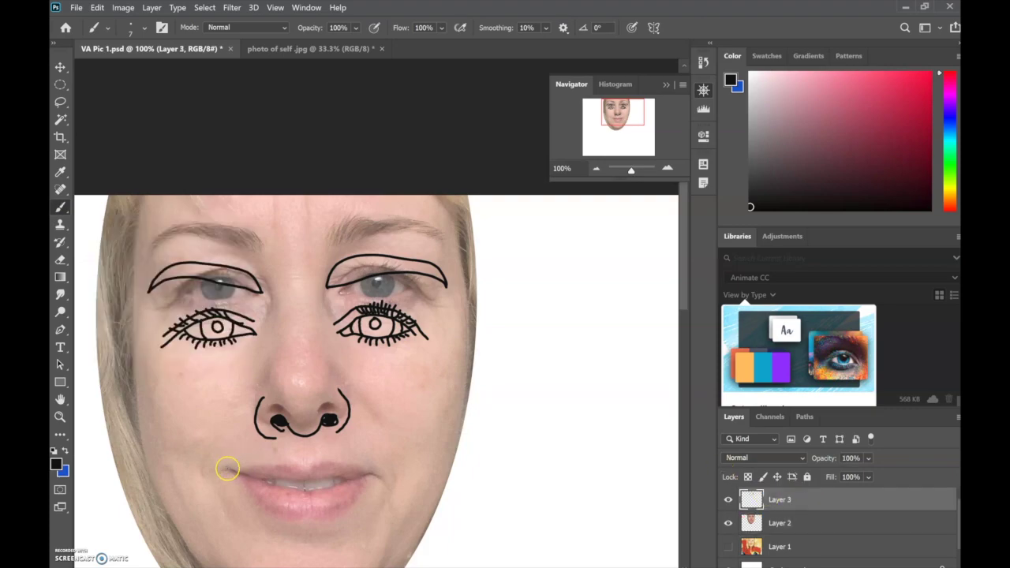
pyautogui.moveTo(227, 470); pyautogui.dragTo(323, 478)
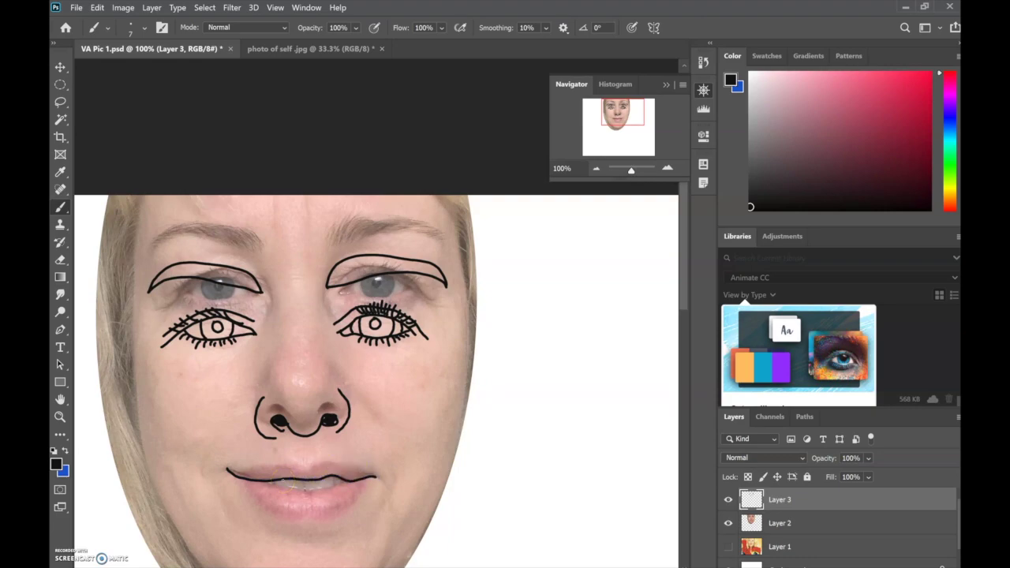
pyautogui.click(60, 260)
pyautogui.moveTo(339, 481)
pyautogui.mouseDown()
pyautogui.moveTo(245, 479)
pyautogui.moveTo(224, 468)
pyautogui.moveTo(339, 477)
pyautogui.mouseUp()
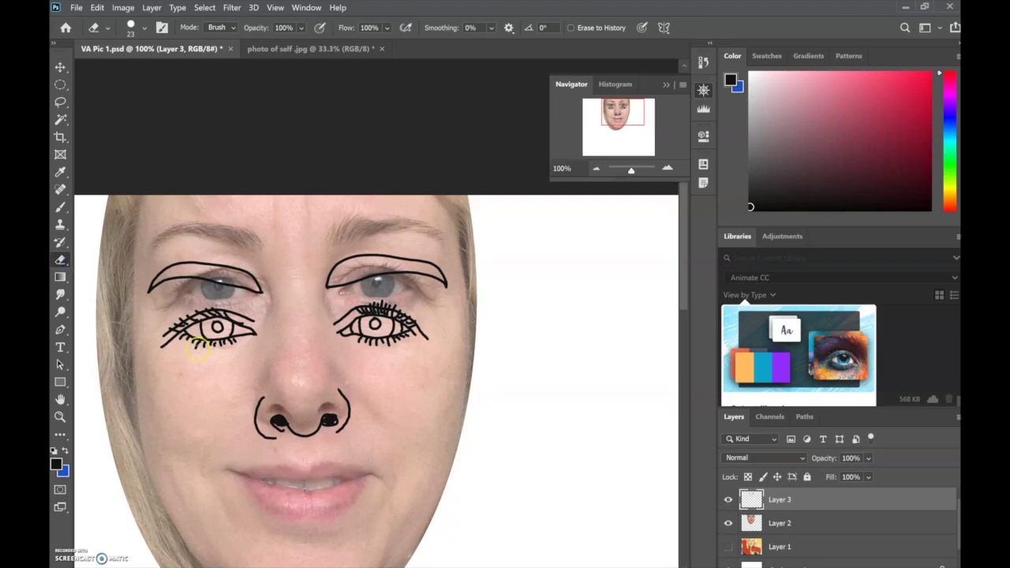
# Step: Outline the upper and lower lips in black with the Brush on Layer 3, following the portrait's mouth
pyautogui.click(61, 207)
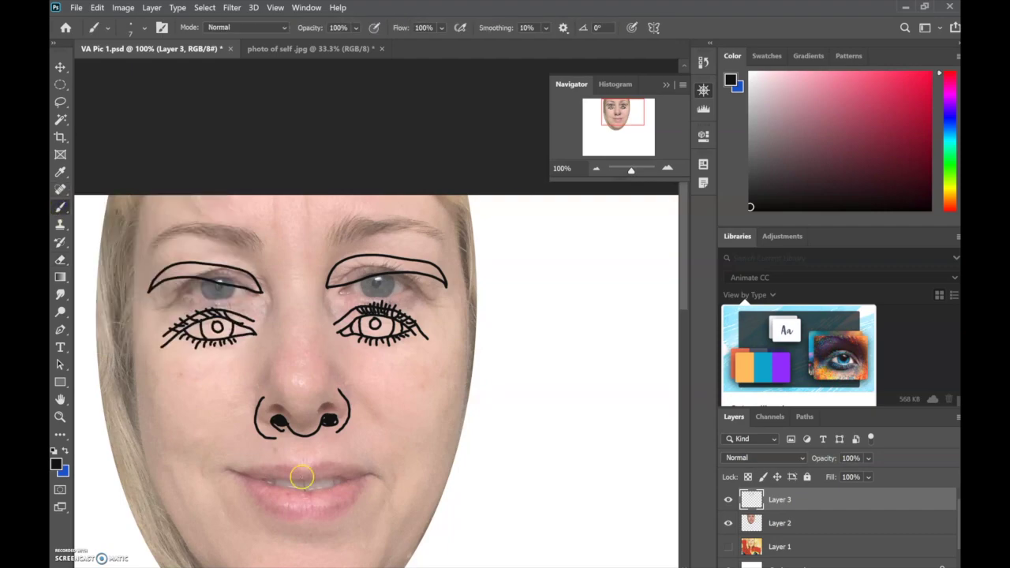
pyautogui.moveTo(237, 471)
pyautogui.mouseDown()
pyautogui.moveTo(333, 466)
pyautogui.moveTo(375, 475)
pyautogui.moveTo(228, 473)
pyautogui.mouseUp()
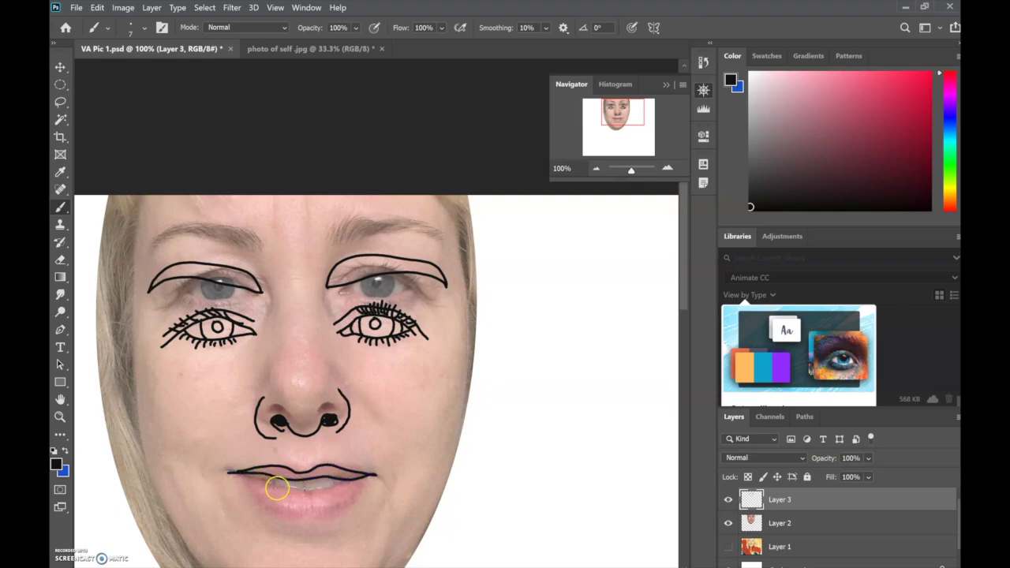
pyautogui.moveTo(235, 474)
pyautogui.mouseDown()
pyautogui.moveTo(287, 491)
pyautogui.moveTo(369, 479)
pyautogui.moveTo(344, 511)
pyautogui.moveTo(309, 521)
pyautogui.moveTo(277, 515)
pyautogui.moveTo(228, 472)
pyautogui.mouseUp()
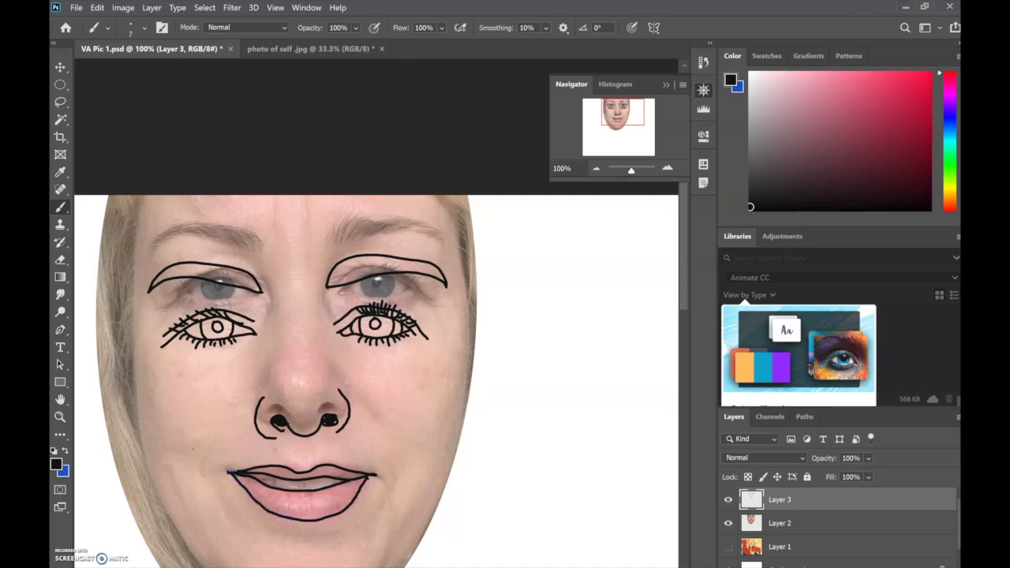
# Step: Show Layer 1 in place of Layer 2 and reduce the opacity of Layer 1 to 46%
pyautogui.click(728, 545)
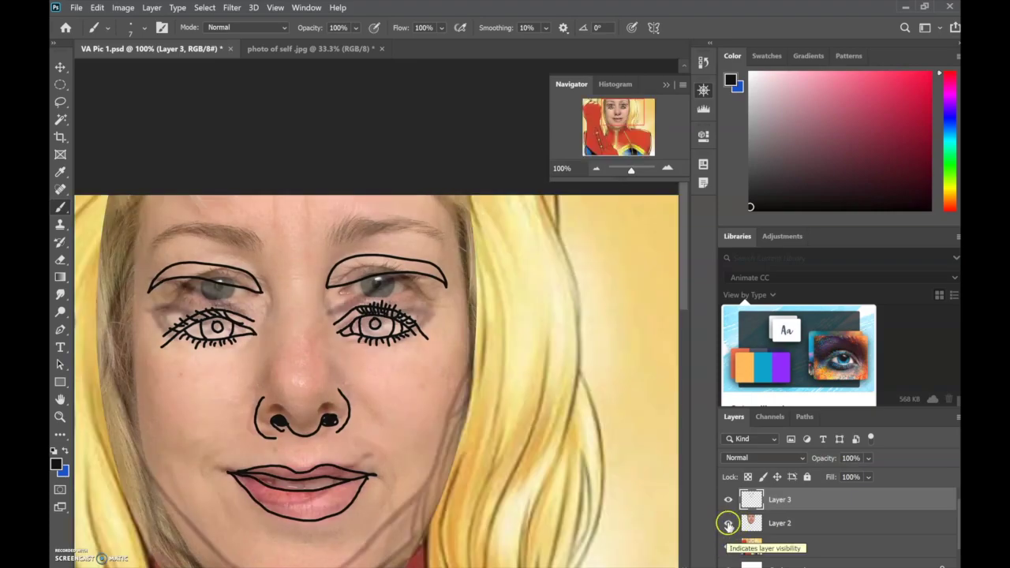
pyautogui.click(728, 524)
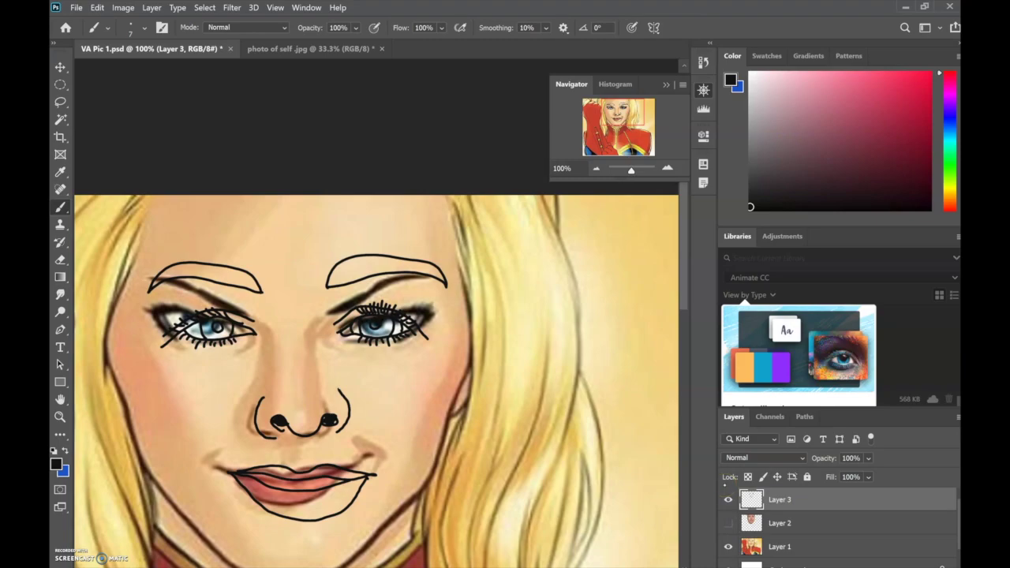
pyautogui.click(801, 546)
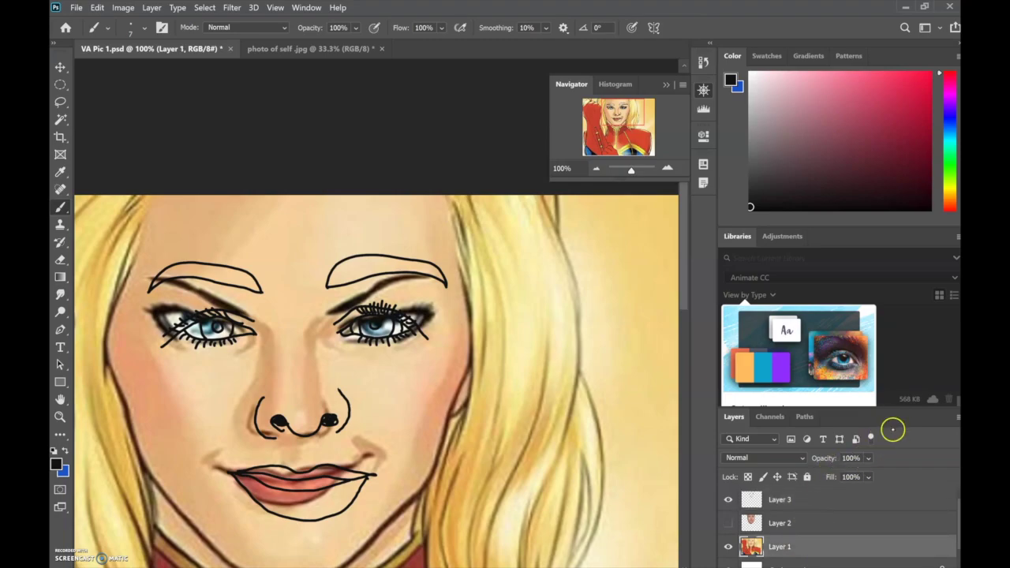
pyautogui.click(868, 458)
pyautogui.moveTo(904, 474); pyautogui.dragTo(888, 475)
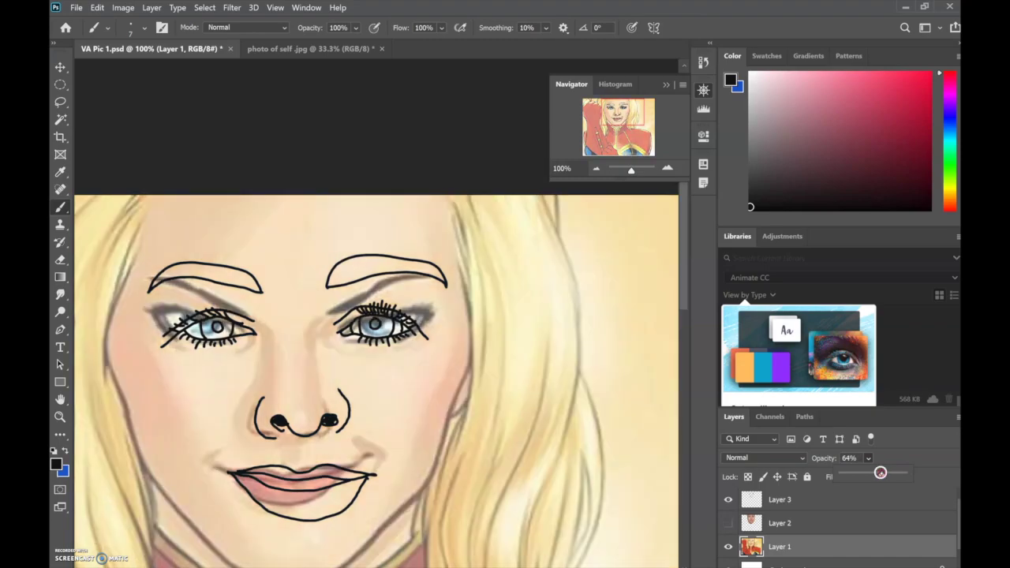
pyautogui.moveTo(881, 473); pyautogui.dragTo(873, 474)
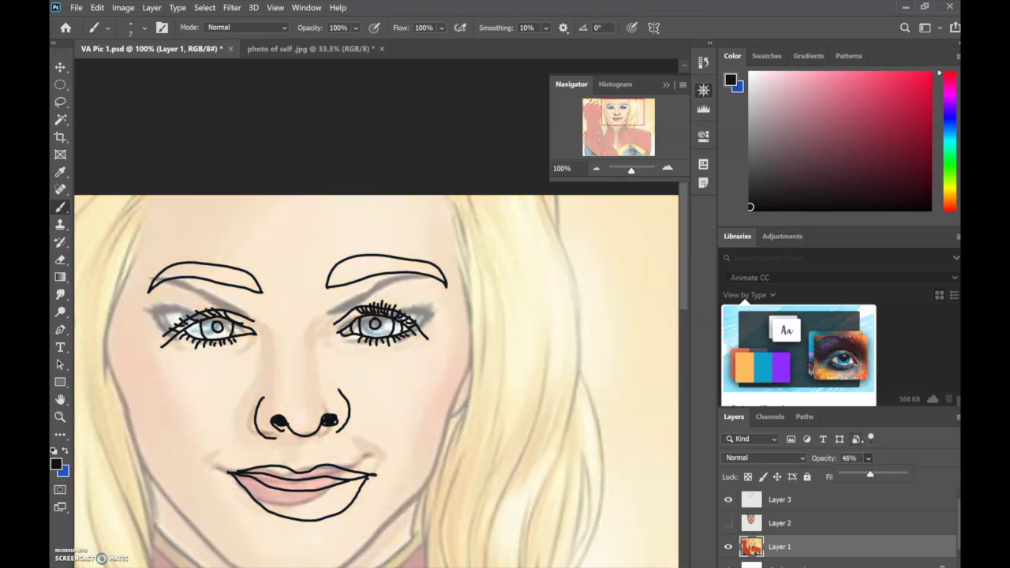